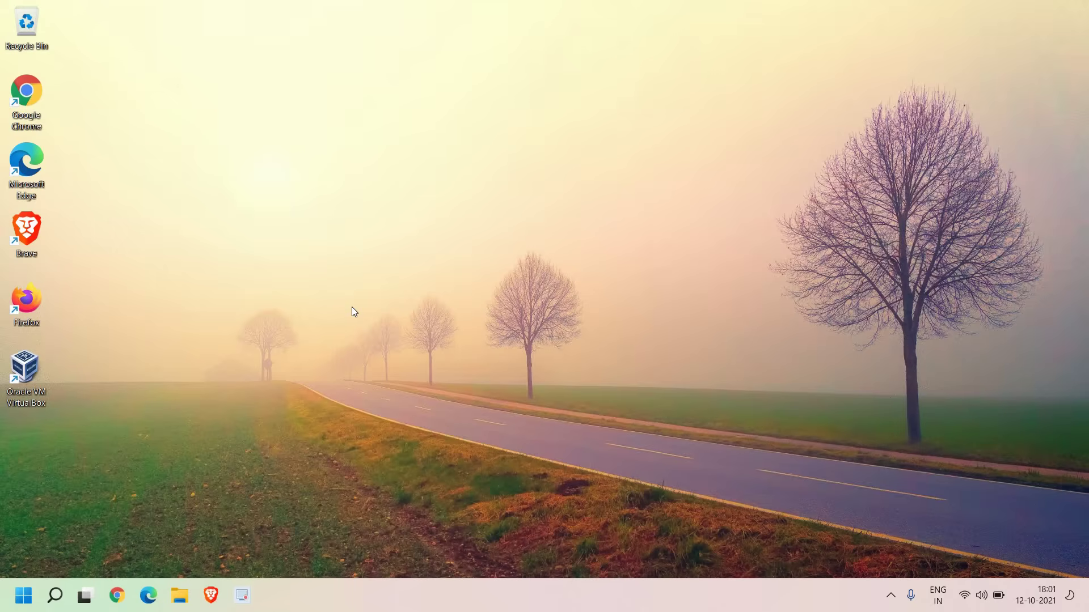
Launch File Explorer from a 'file' taskbar search and maximise its window.
click(54, 595)
text(file)
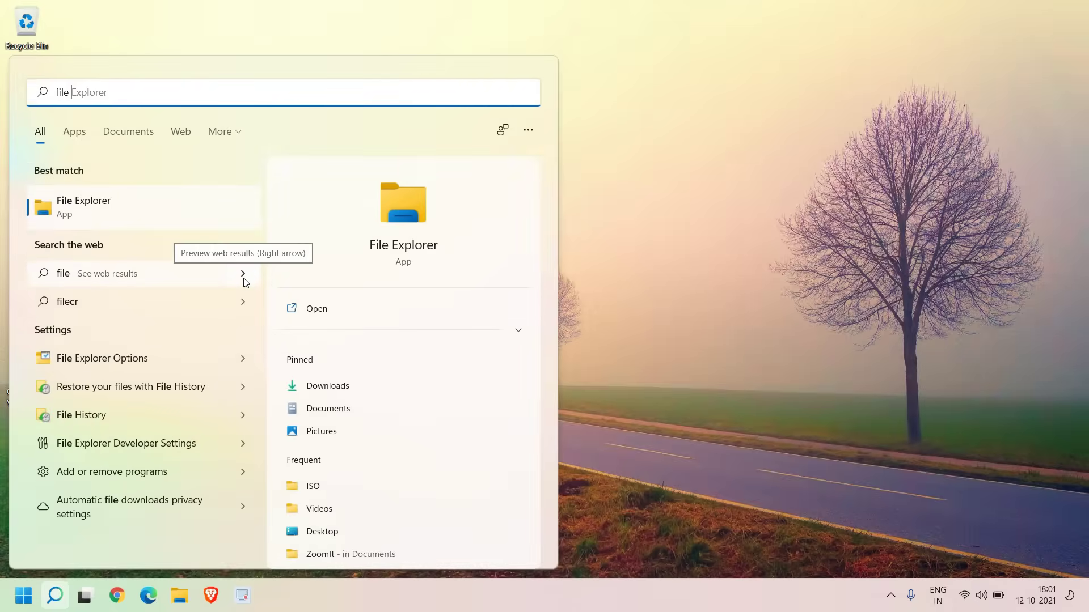
click(110, 215)
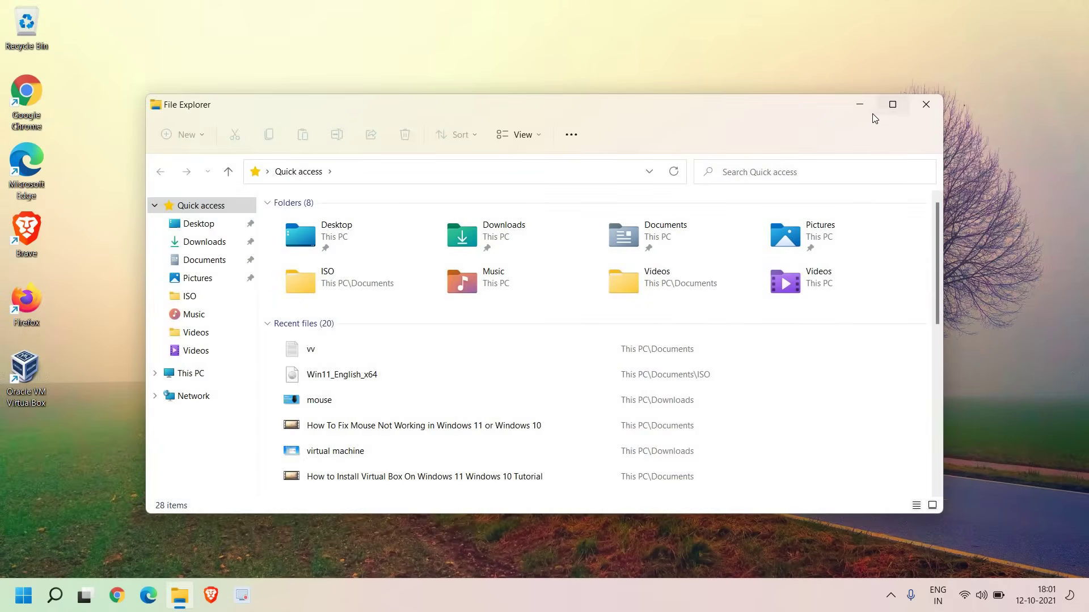
click(888, 105)
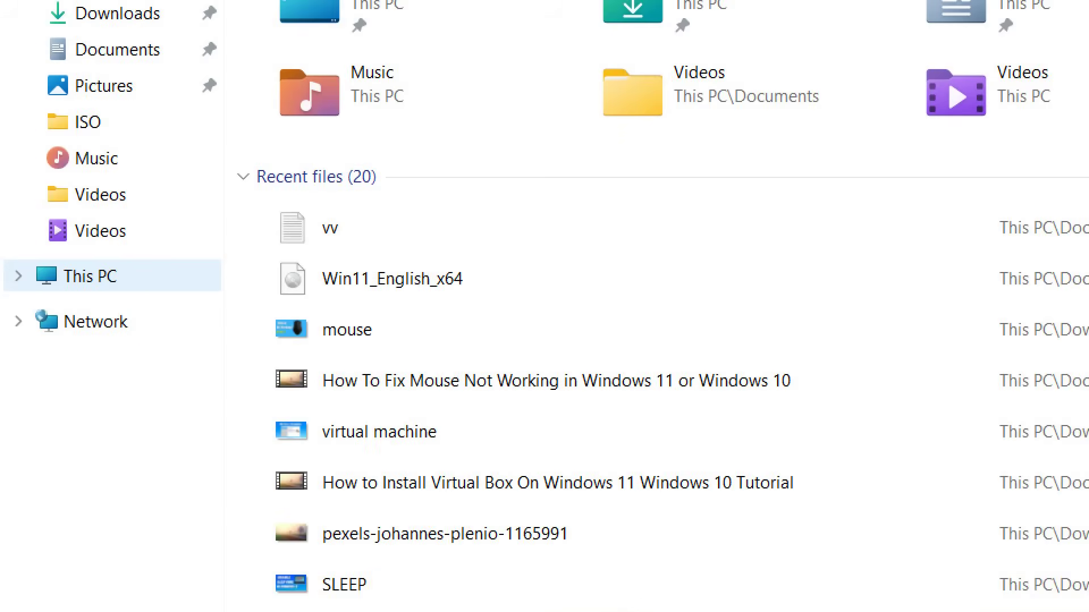
Navigate through This PC > Windows (C:) > Windows into the SoftwareDistribution folder.
click(88, 278)
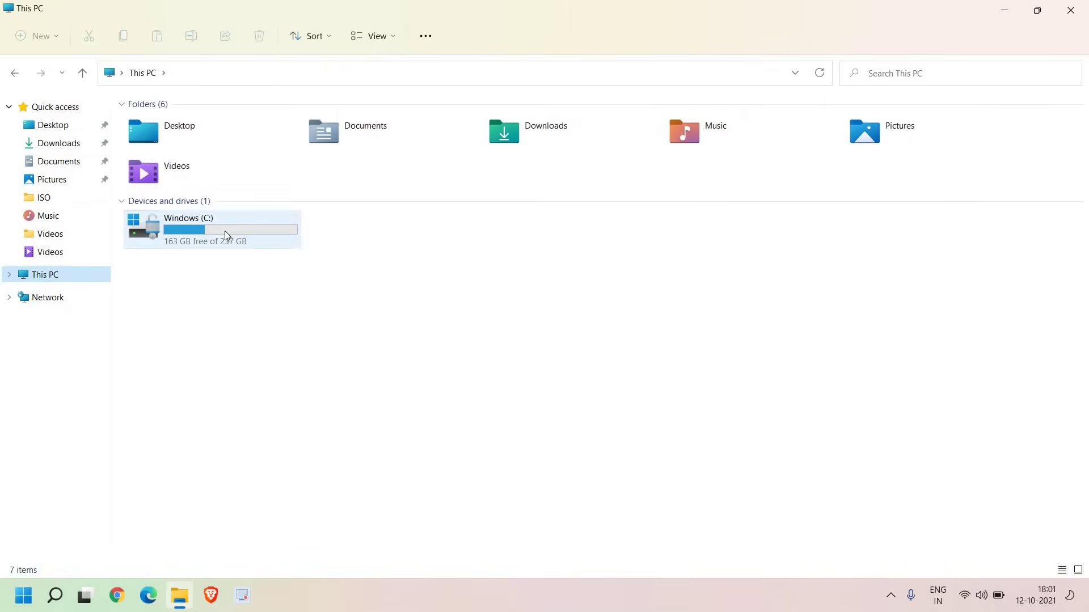
double_click(226, 234)
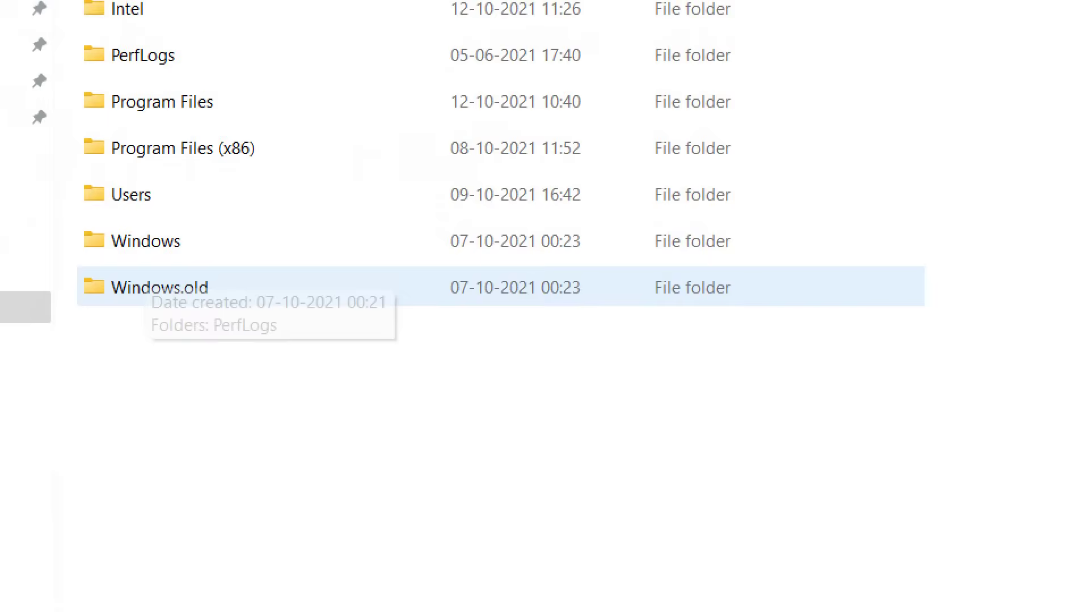
double_click(170, 245)
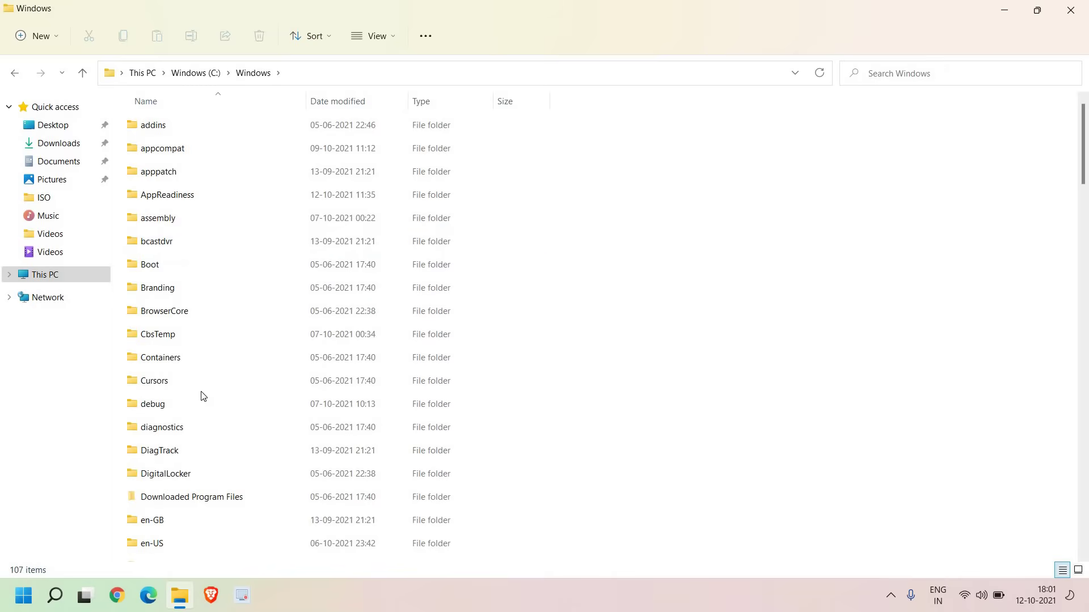
click(182, 382)
scroll(183, 386, down, 4)
scroll(184, 386, down, 12)
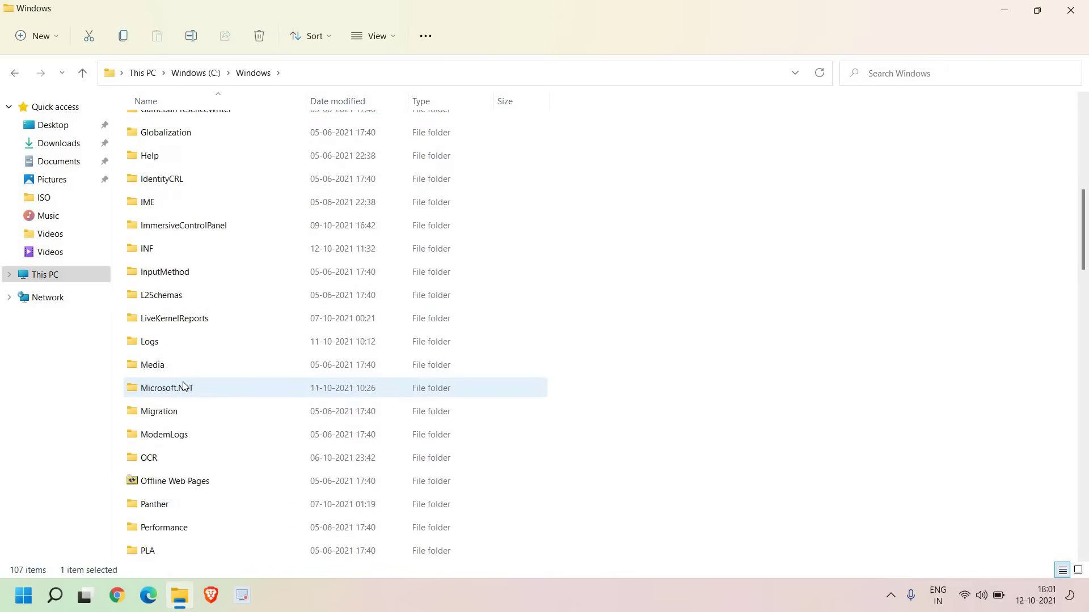
click(216, 350)
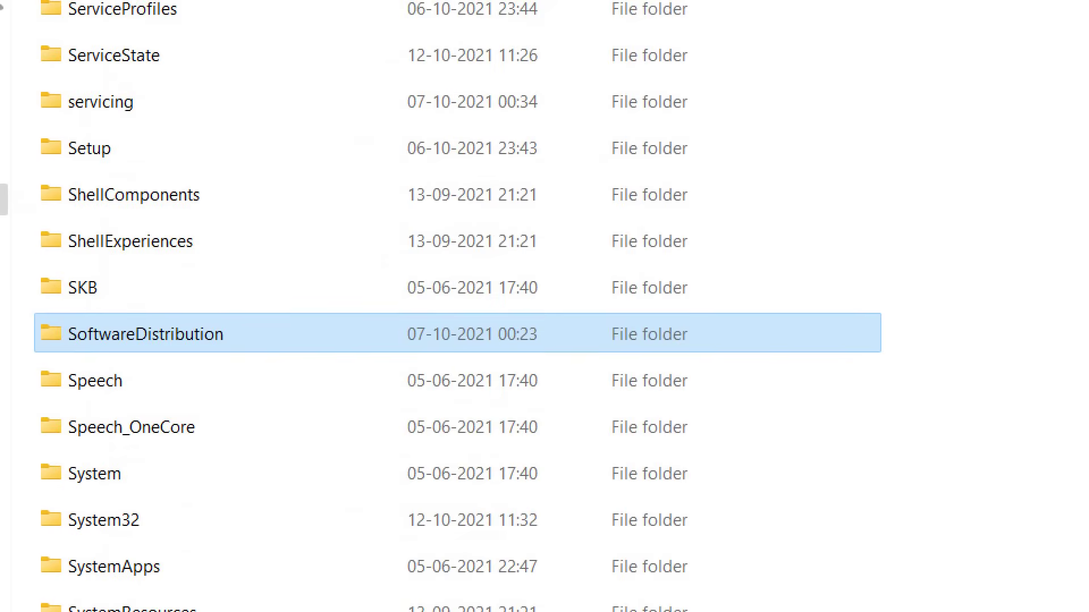
double_click(218, 351)
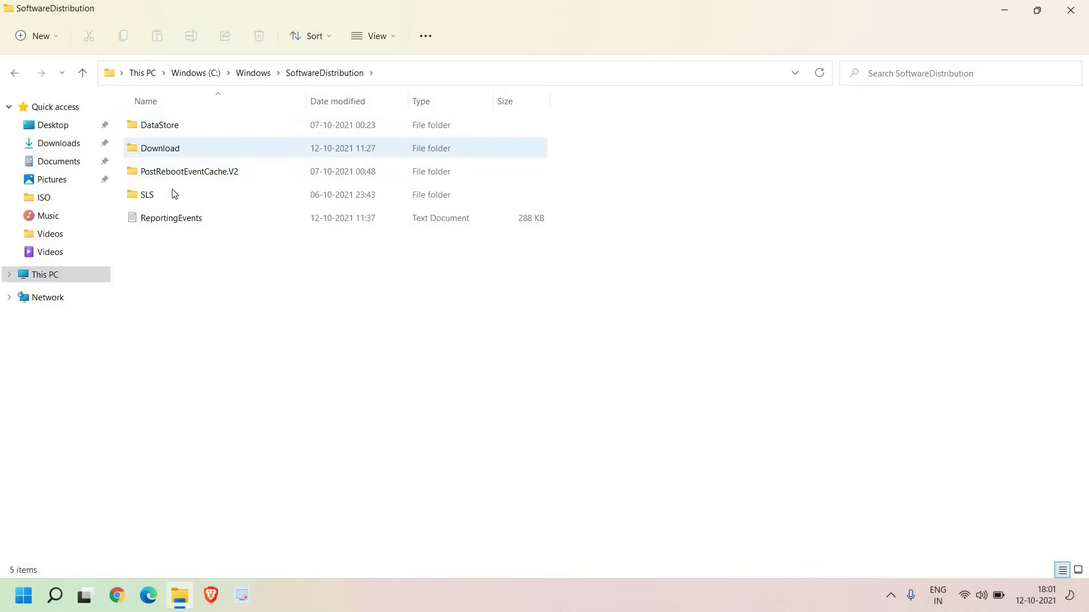
Open the Download folder and permanently delete all six items with Shift+Delete.
mouse_move(180, 157)
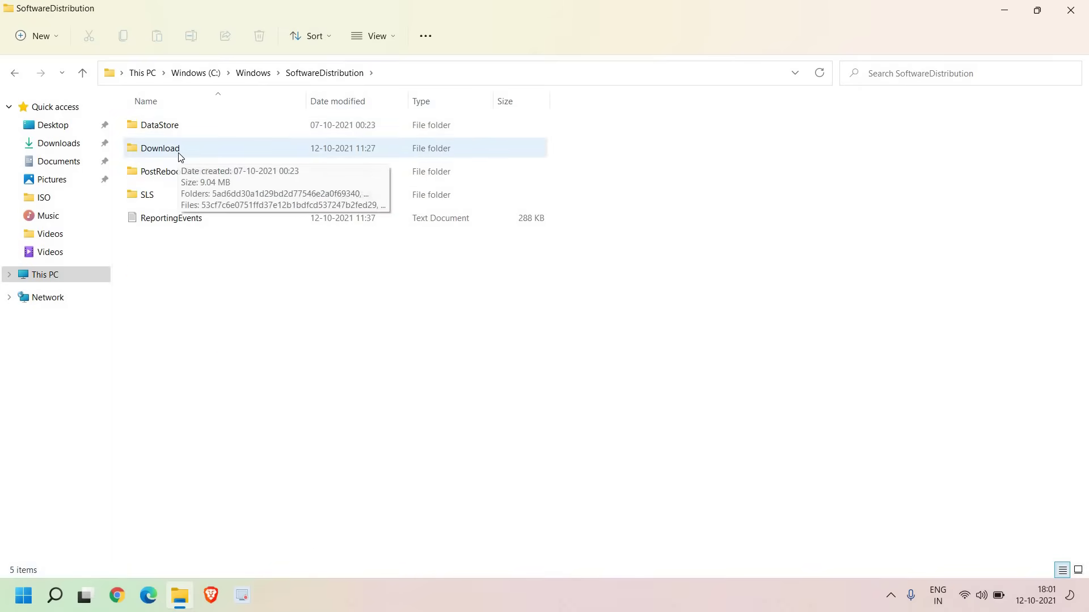
double_click(180, 157)
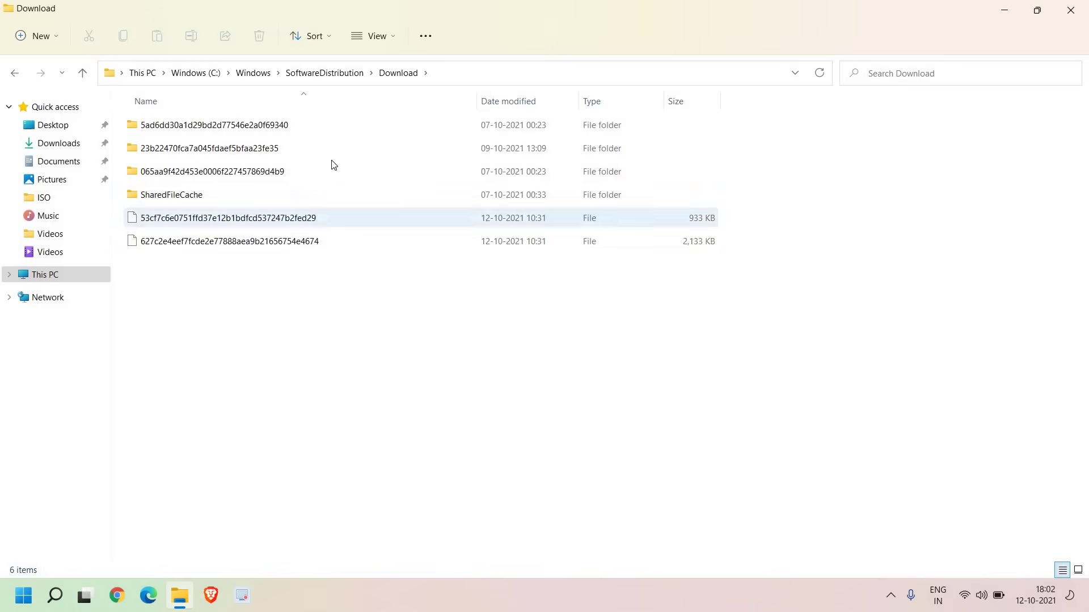
key(ctrl+a)
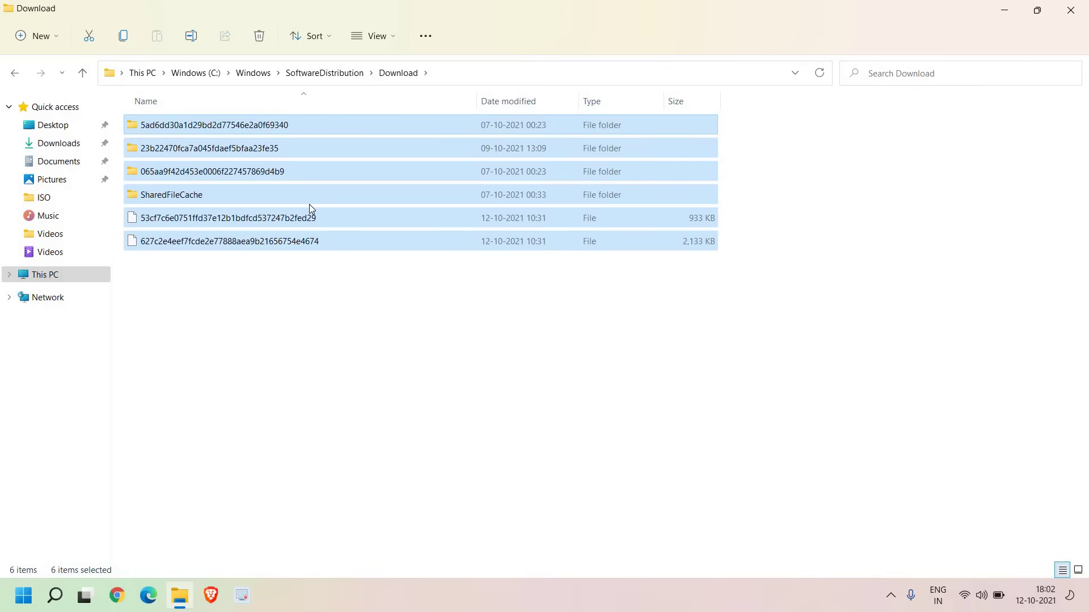
key(shift+Delete)
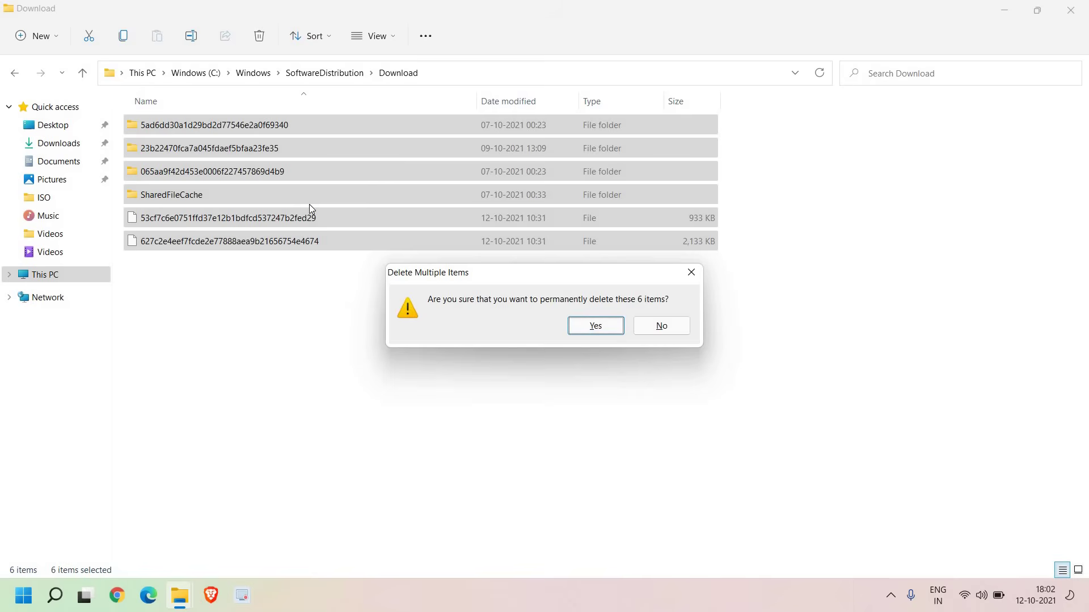
key(Return)
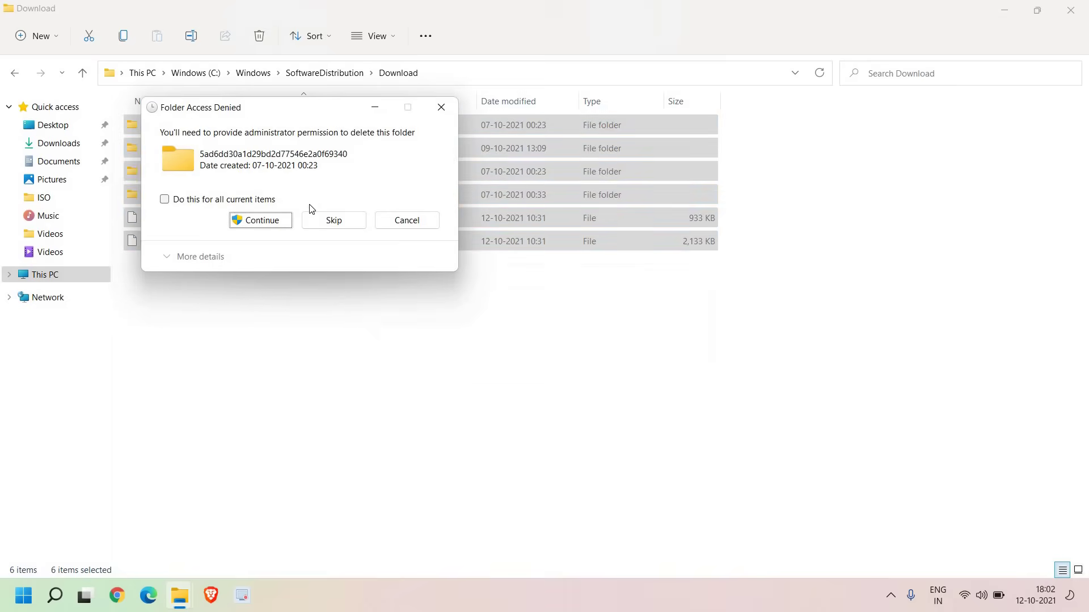
Grant administrator permission for the first folder, then skip all remaining protected items.
click(272, 227)
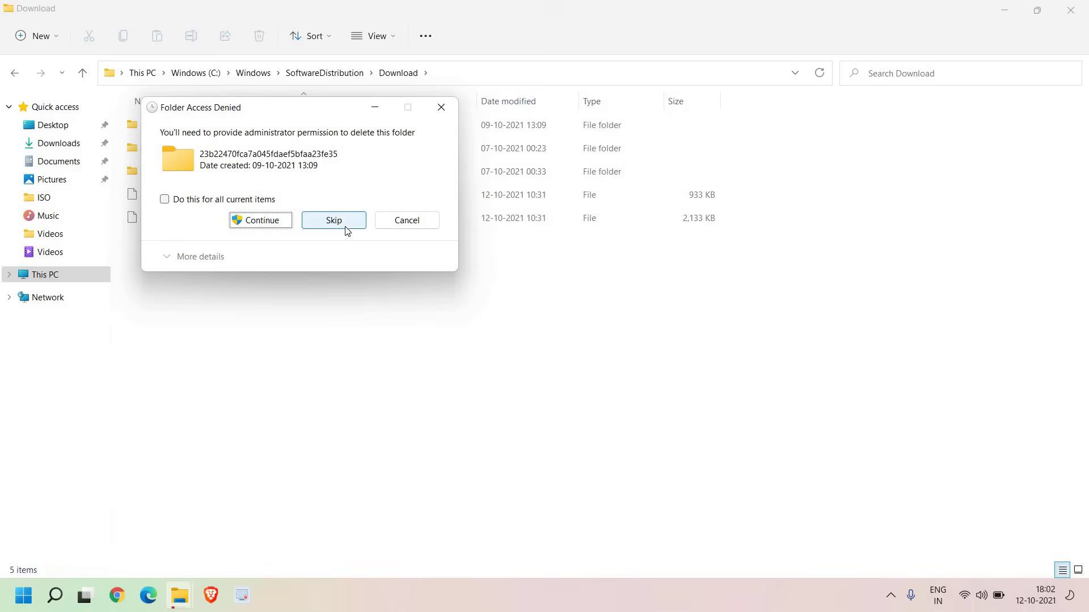
click(352, 226)
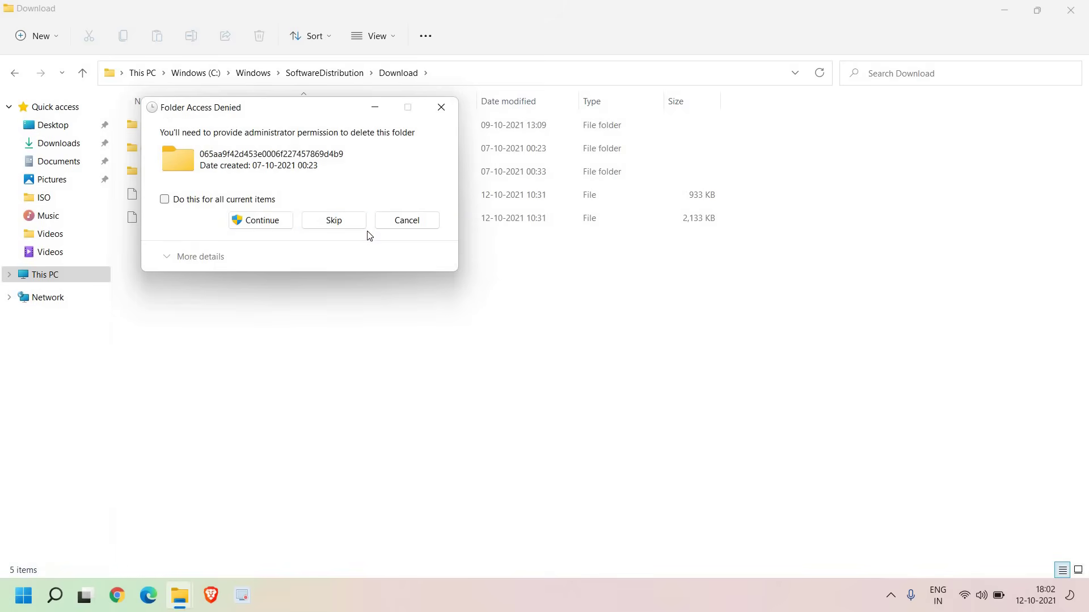
click(164, 200)
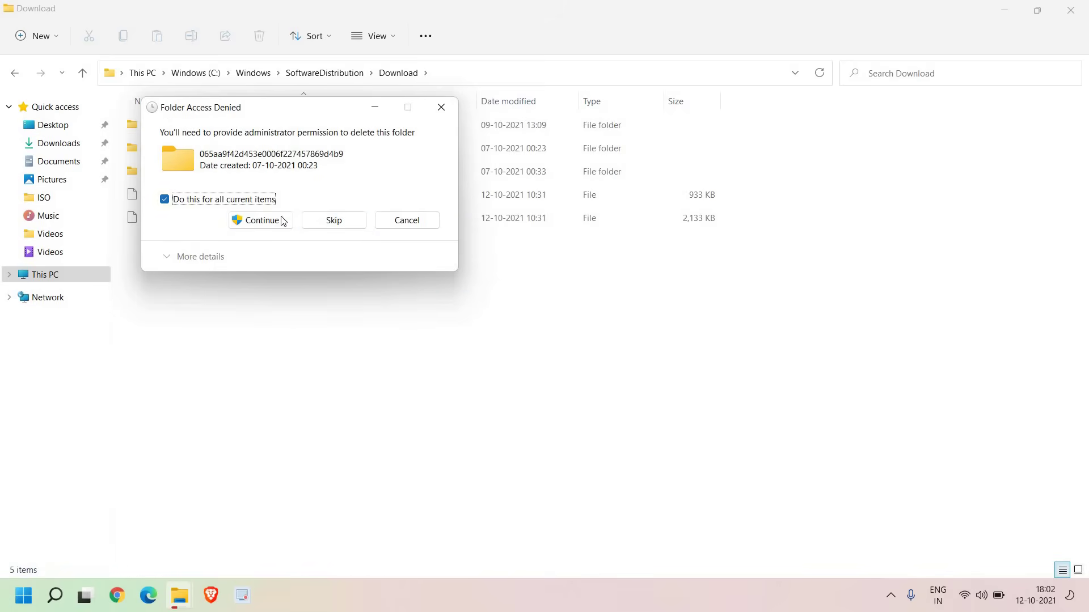
click(333, 223)
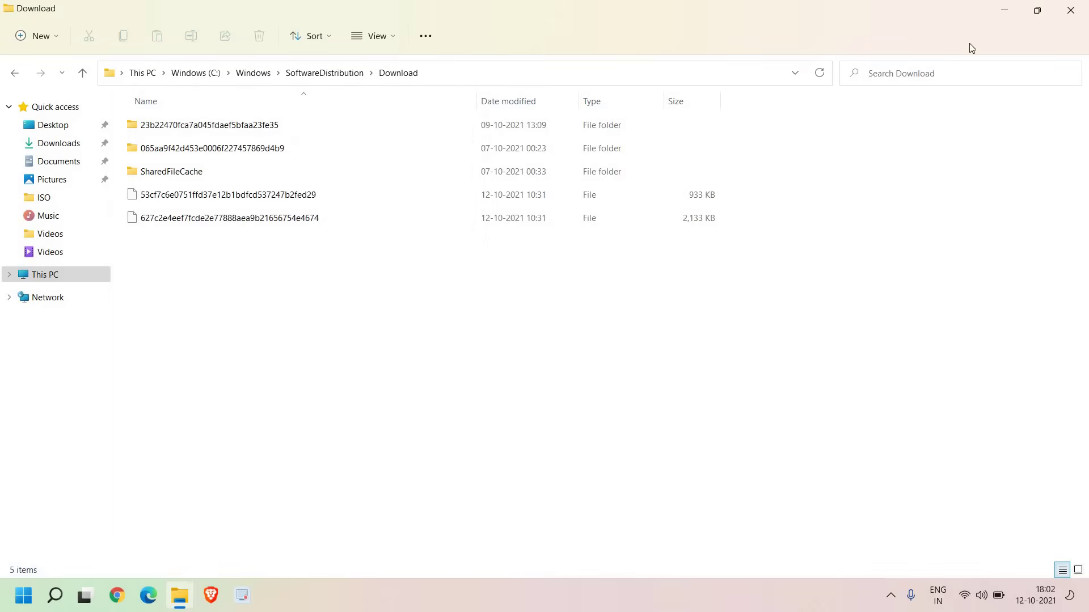
Close File Explorer and run wsreset from the Run dialog to reset the Store cache.
click(1070, 9)
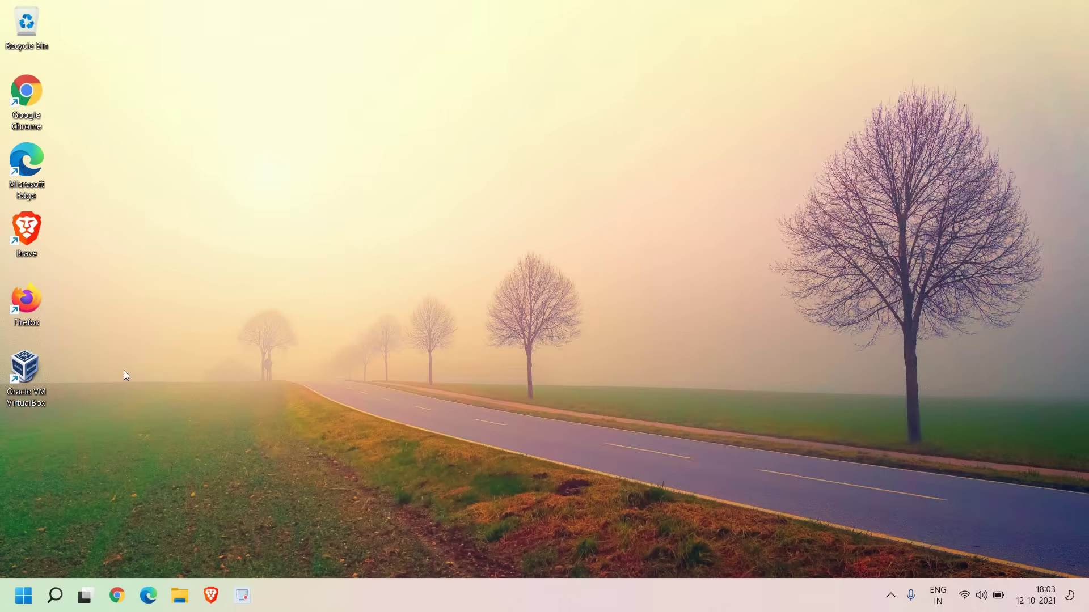
right_click(23, 606)
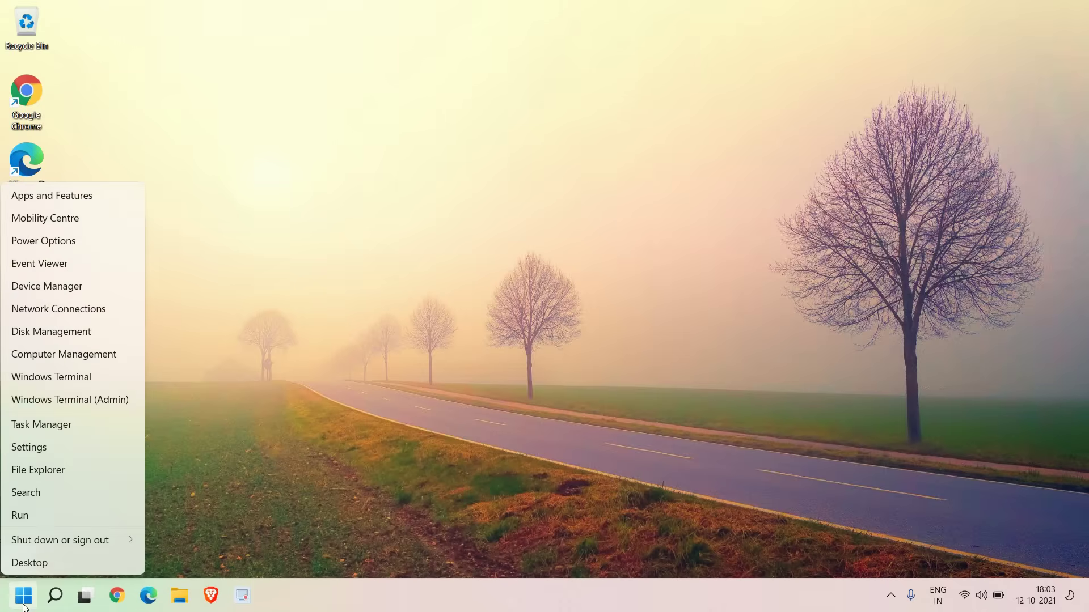
click(46, 518)
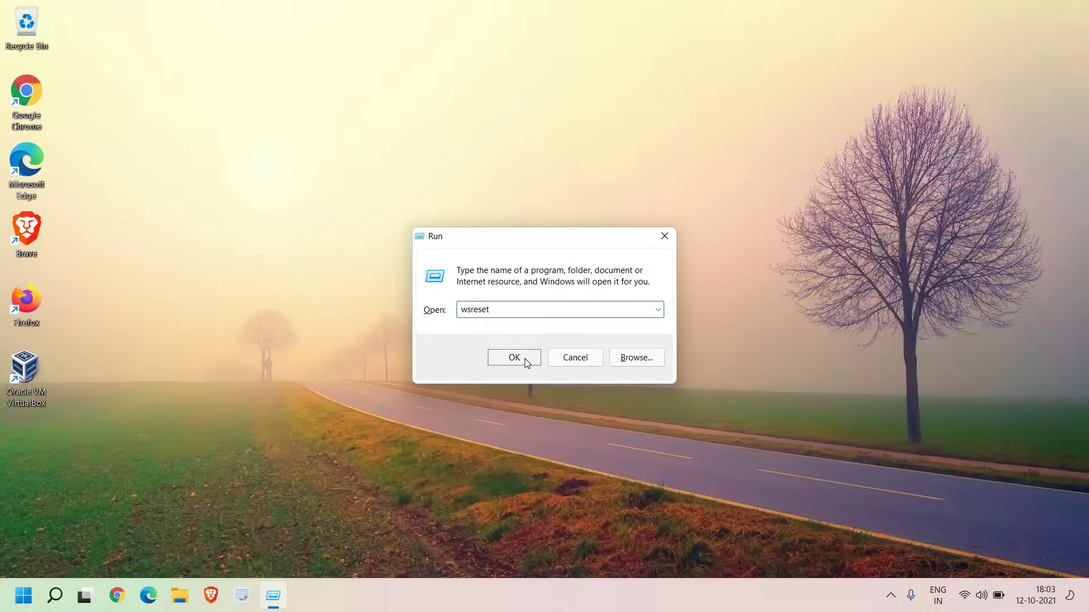
click(566, 417)
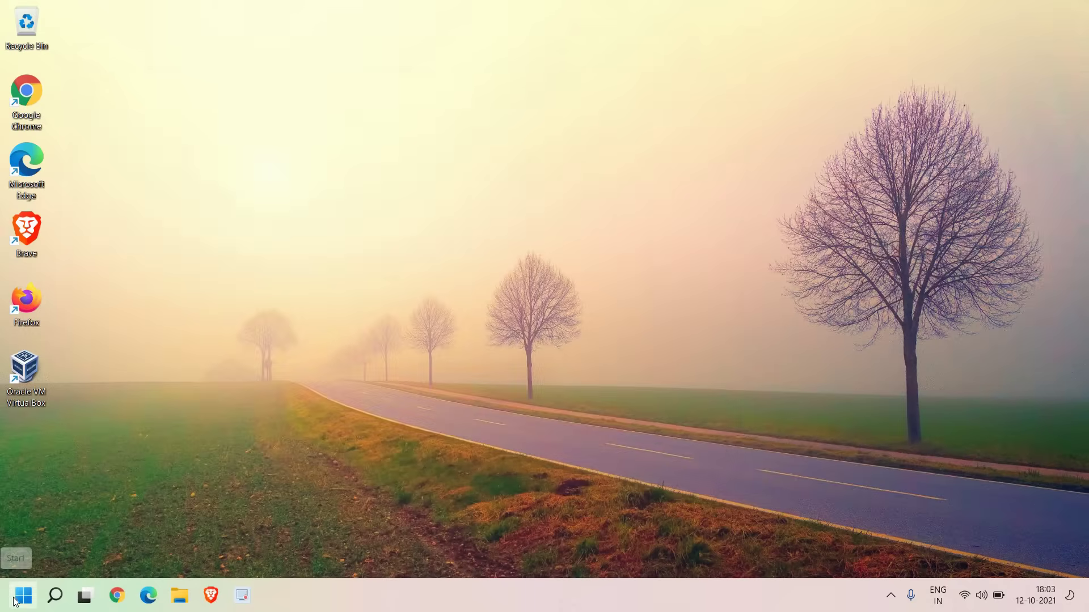
Start Disk Clean-up on drive C: by running cleanmgr from the Run dialog.
right_click(15, 601)
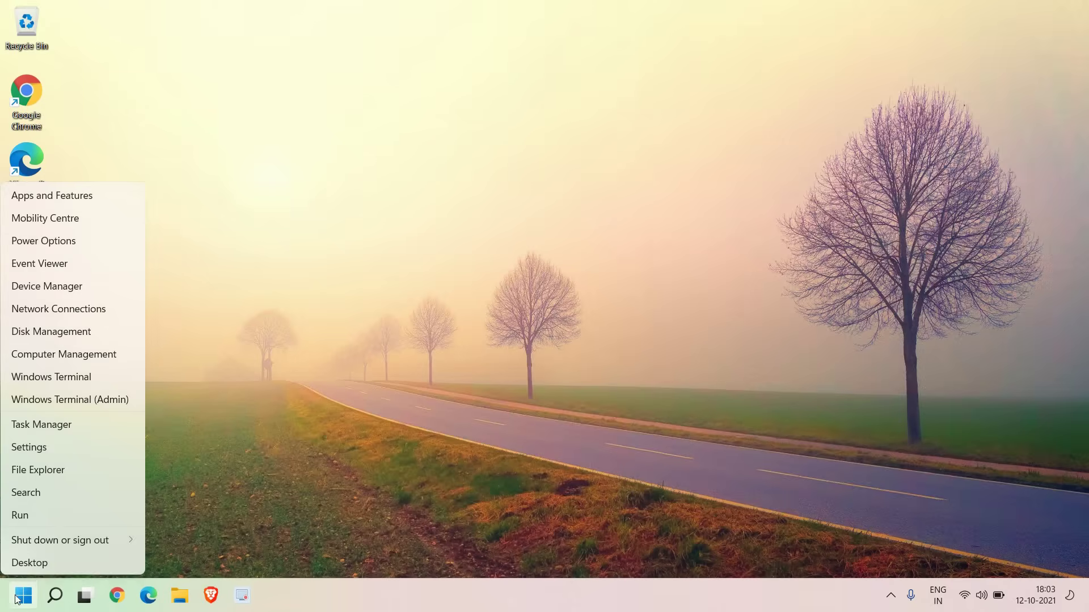
click(36, 518)
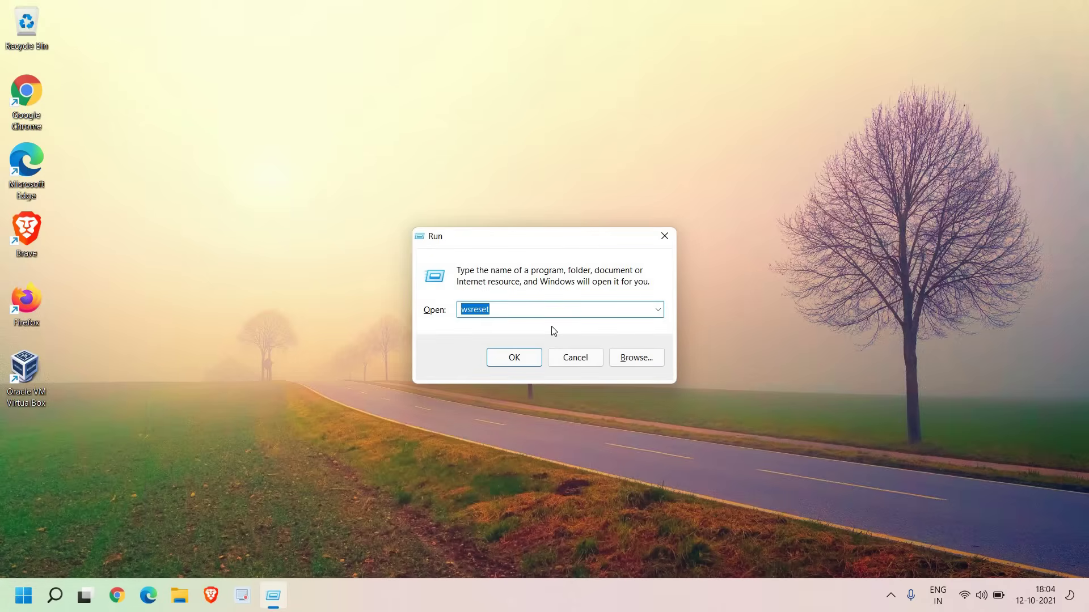
text(cleanmgr)
click(514, 358)
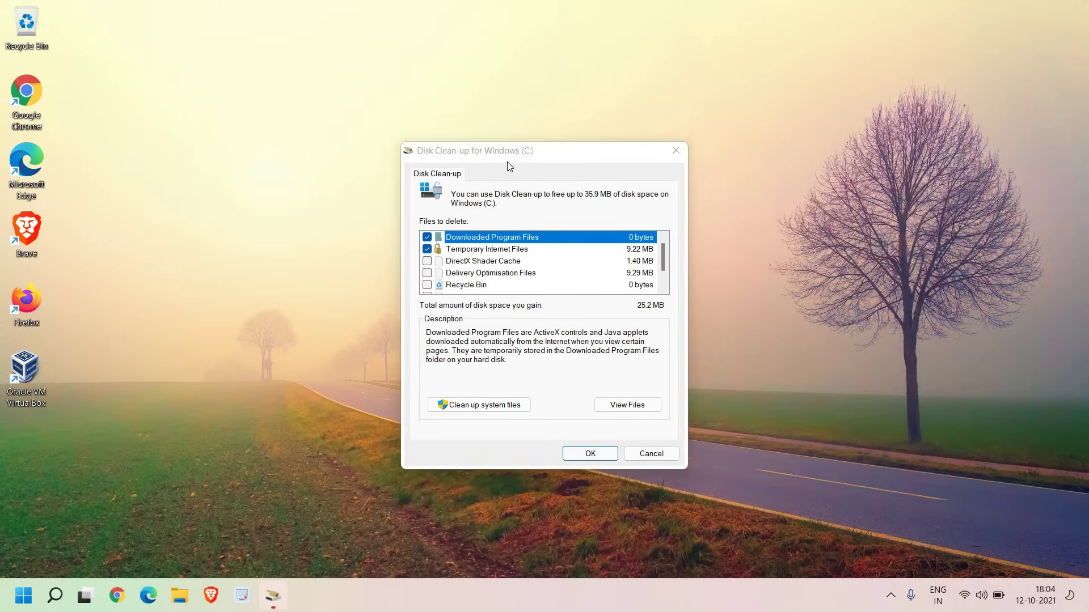
Tick DirectX Shader Cache, Delivery Optimisation Files and Recycle Bin, then permanently delete the checked files.
drag(506, 162, 279, 149)
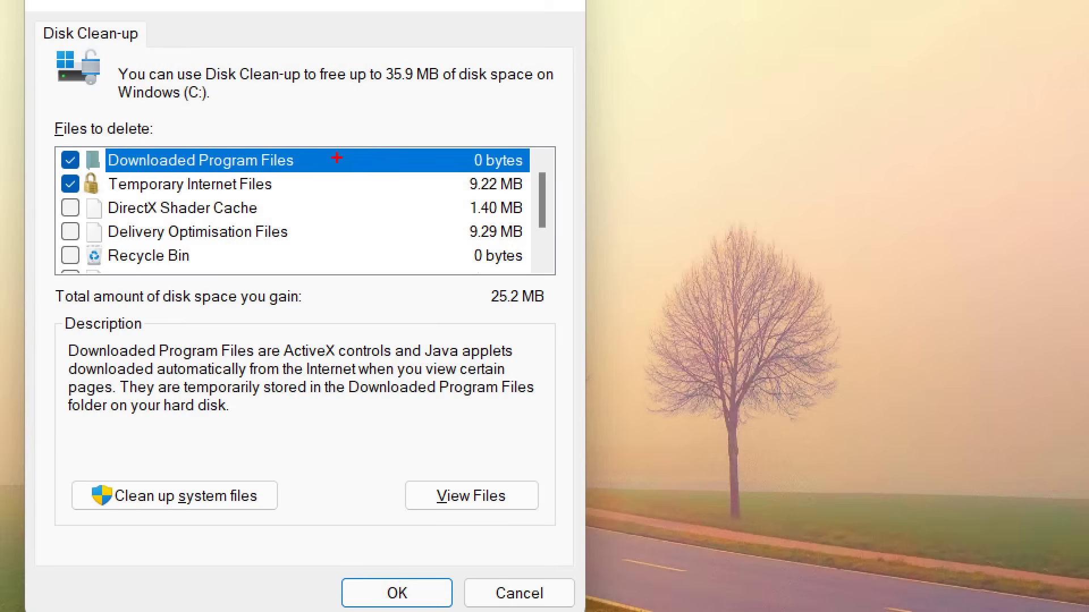
drag(292, 185, 339, 182)
drag(288, 219, 330, 205)
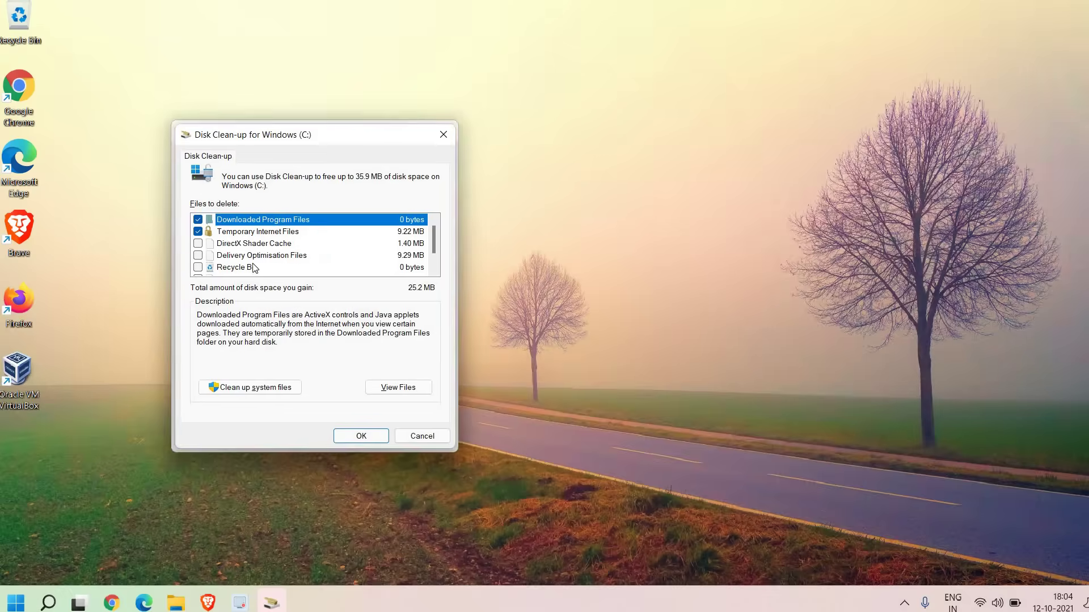
click(198, 244)
click(198, 255)
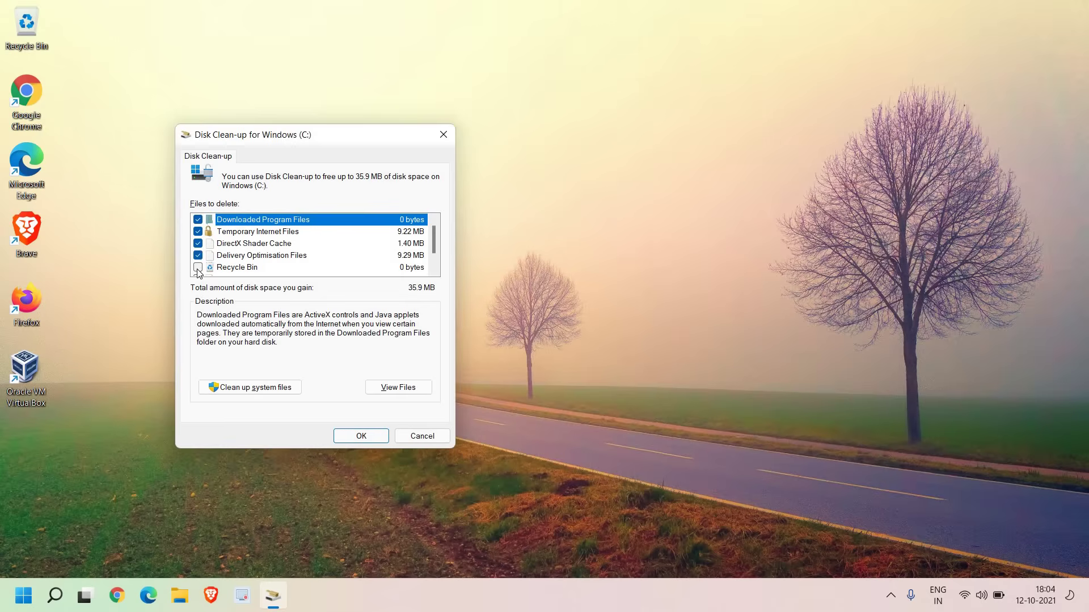
click(198, 267)
scroll(211, 267, down, 1)
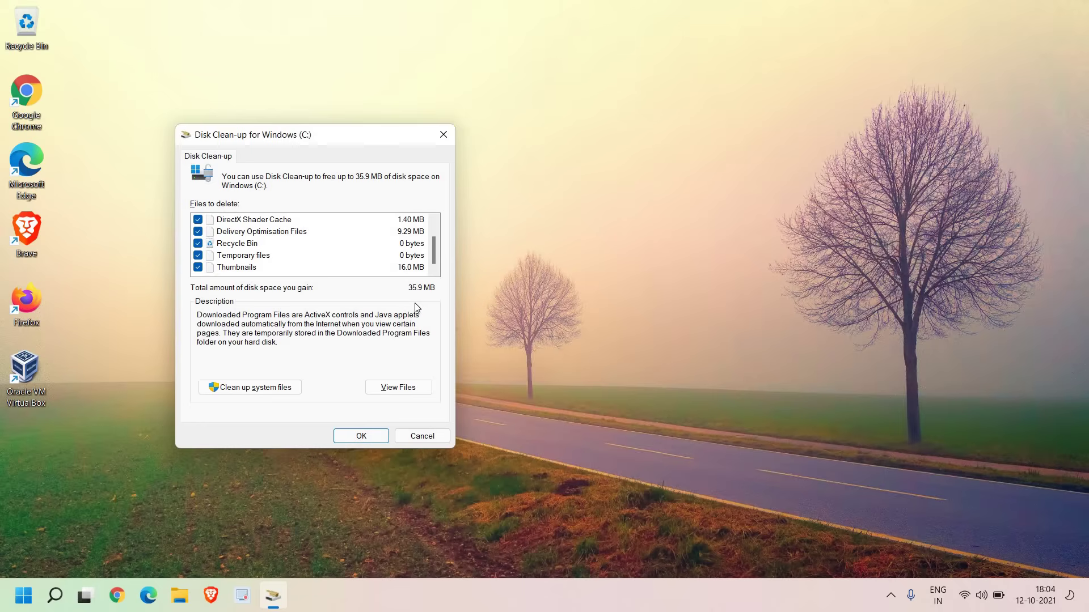
click(366, 441)
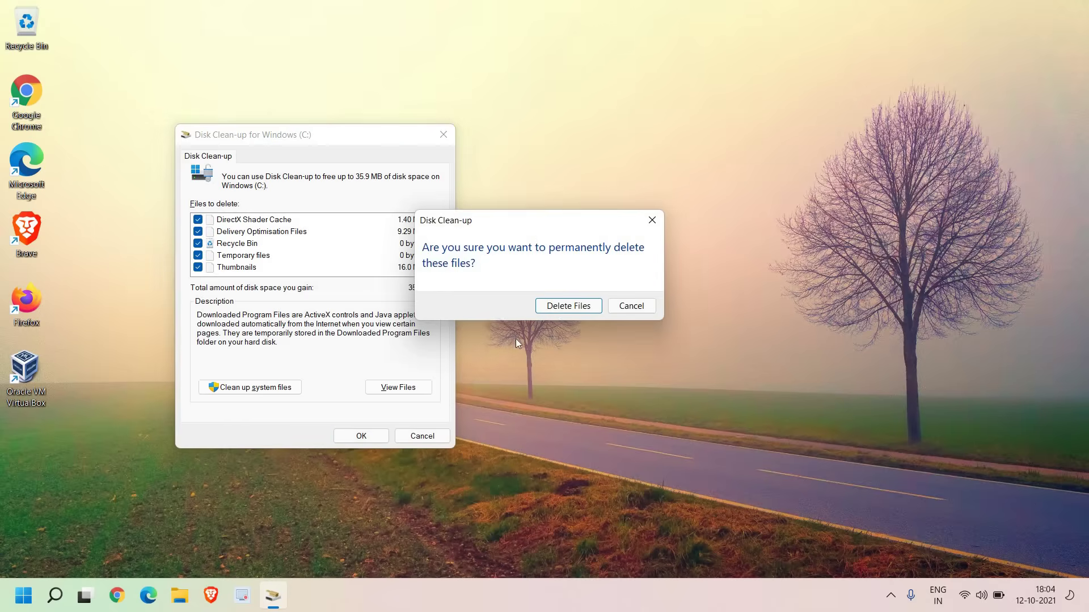
click(565, 307)
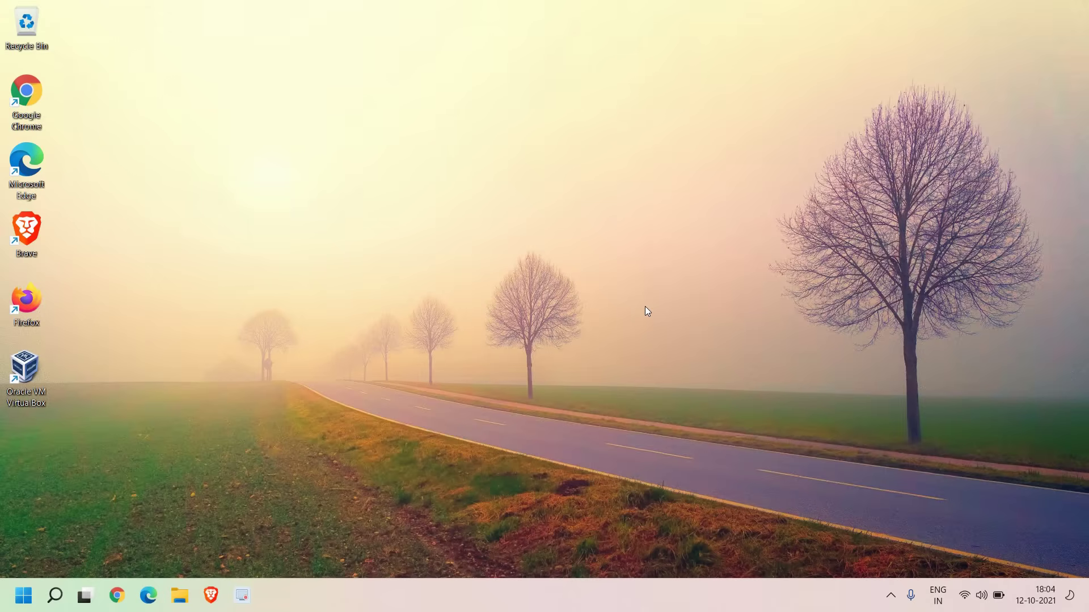
key(super+r)
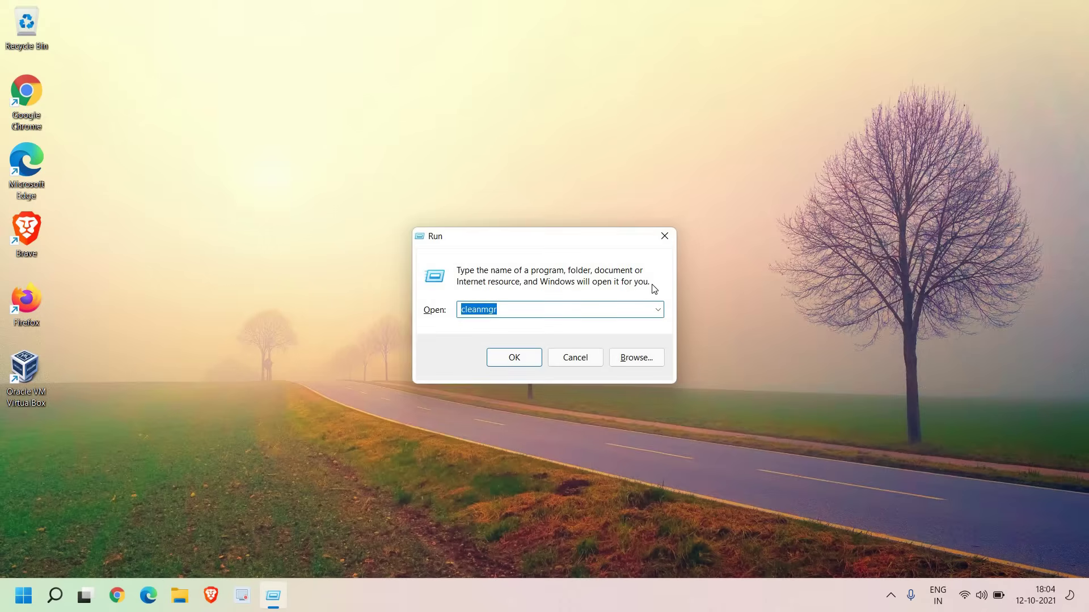
text(a)
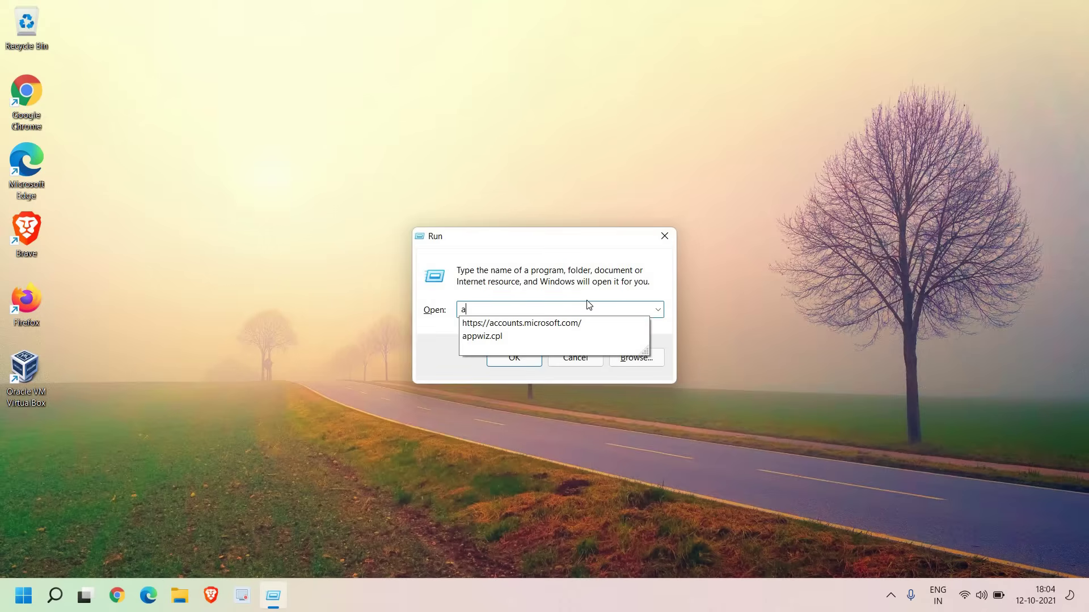
text(ppwiz)
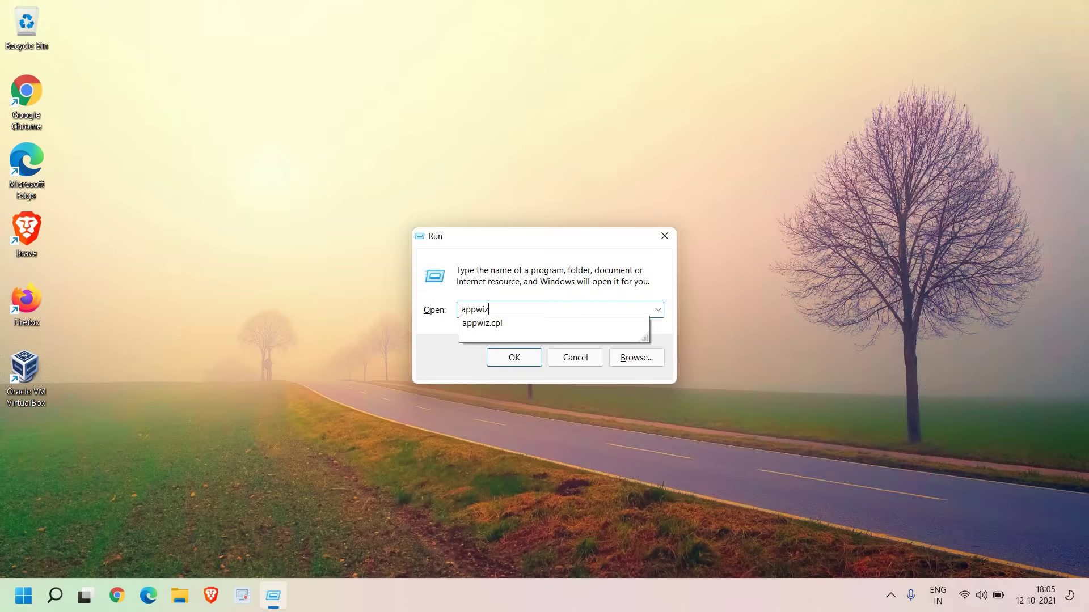
key(Down)
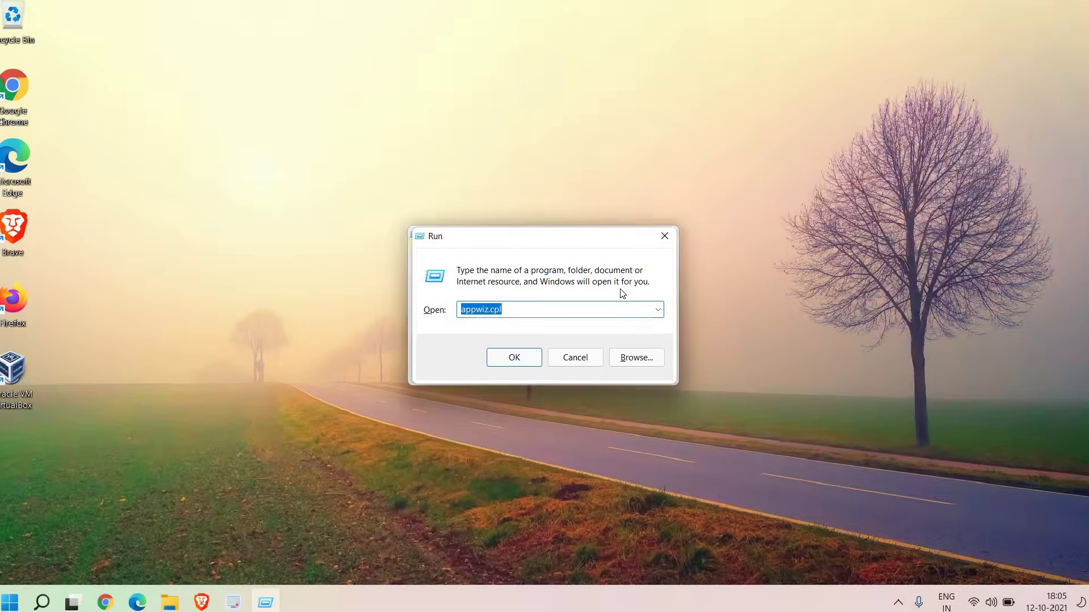
click(451, 422)
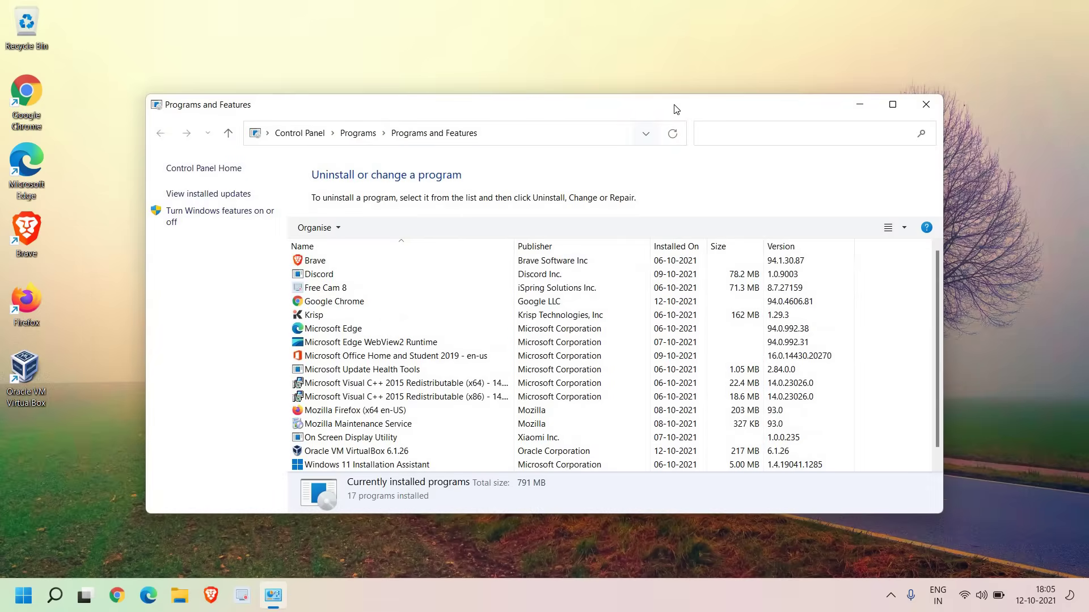
double_click(615, 113)
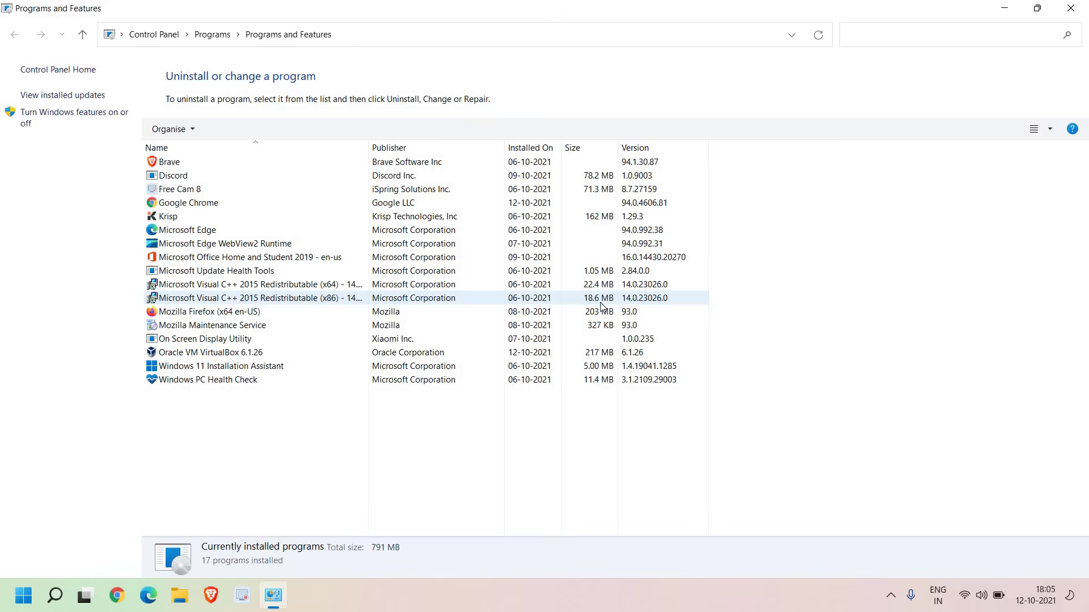
click(191, 189)
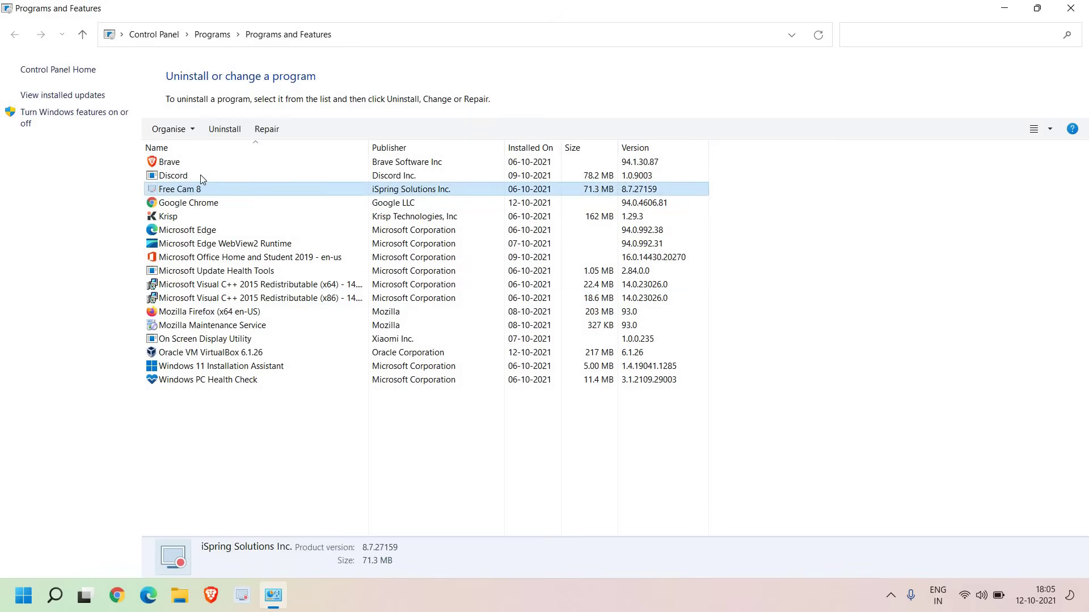
click(201, 175)
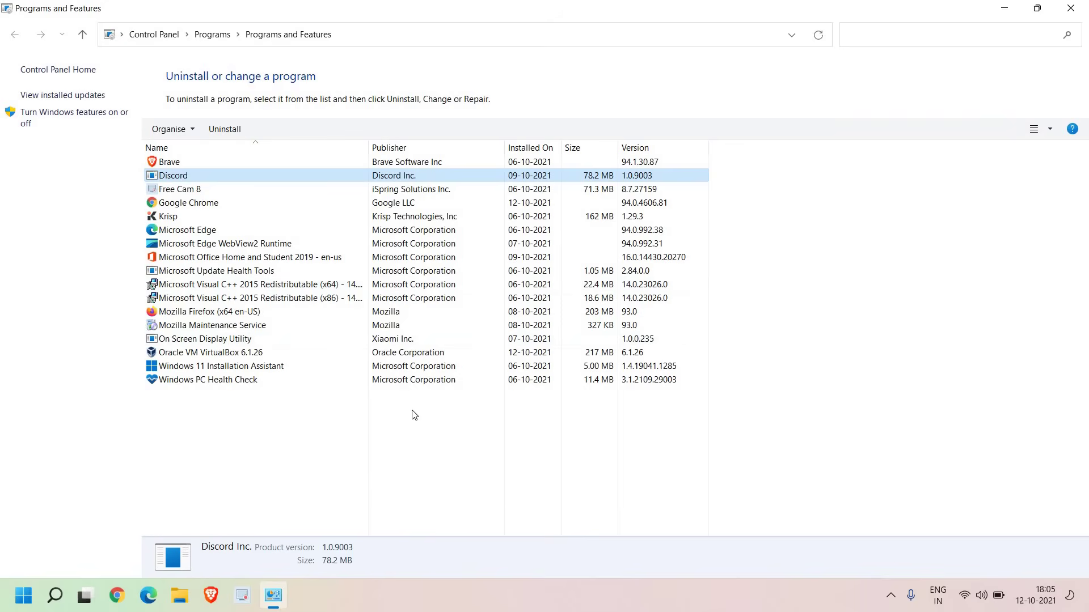
key(alt+F4)
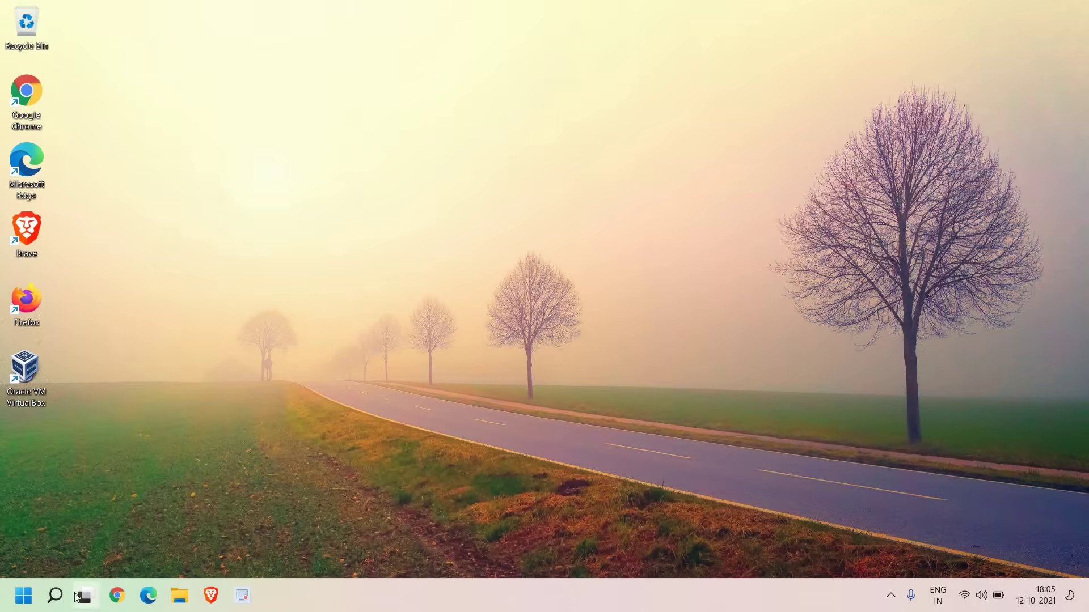
Launch File Explorer from a 'file' taskbar search and maximise the window.
click(53, 597)
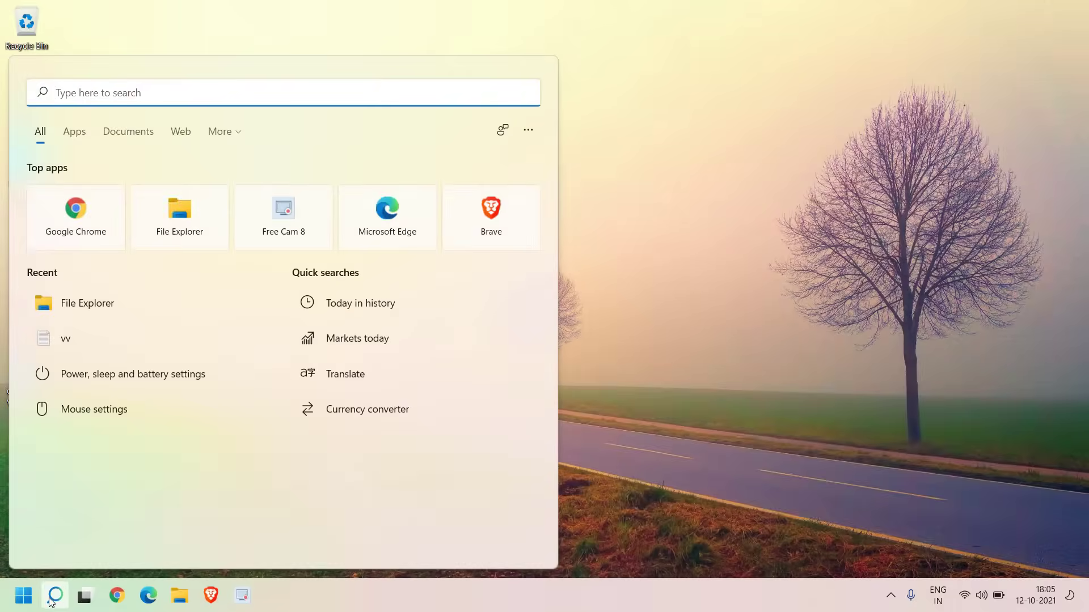
text(file)
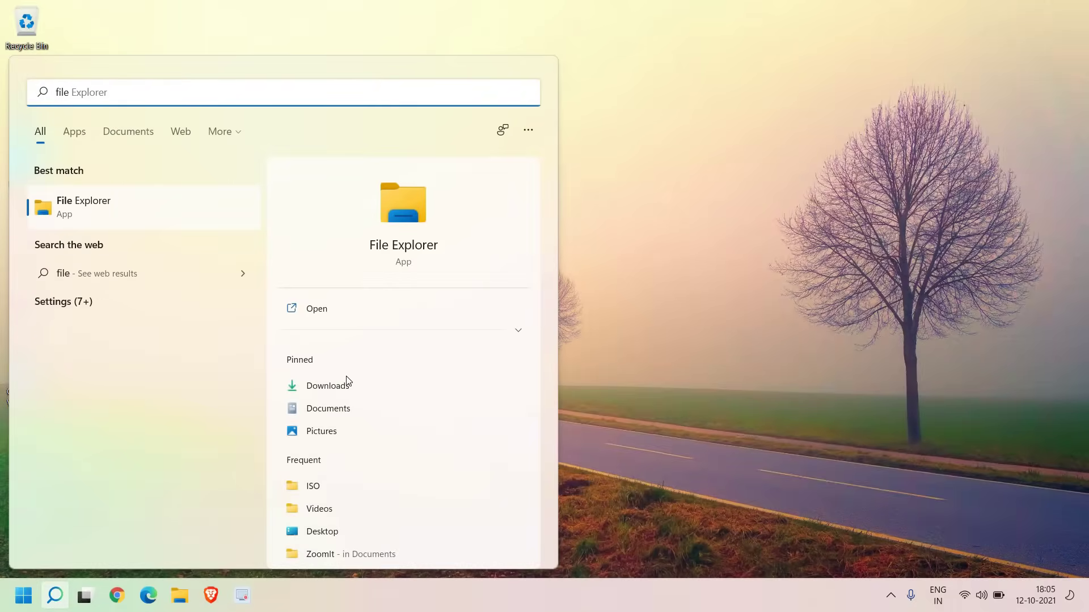
click(326, 318)
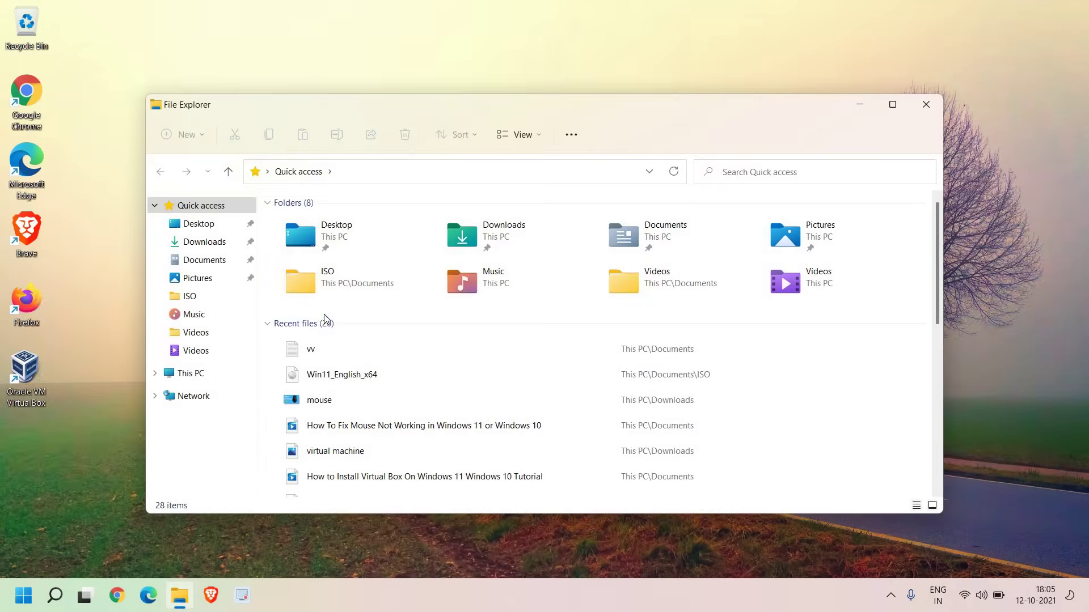
click(900, 108)
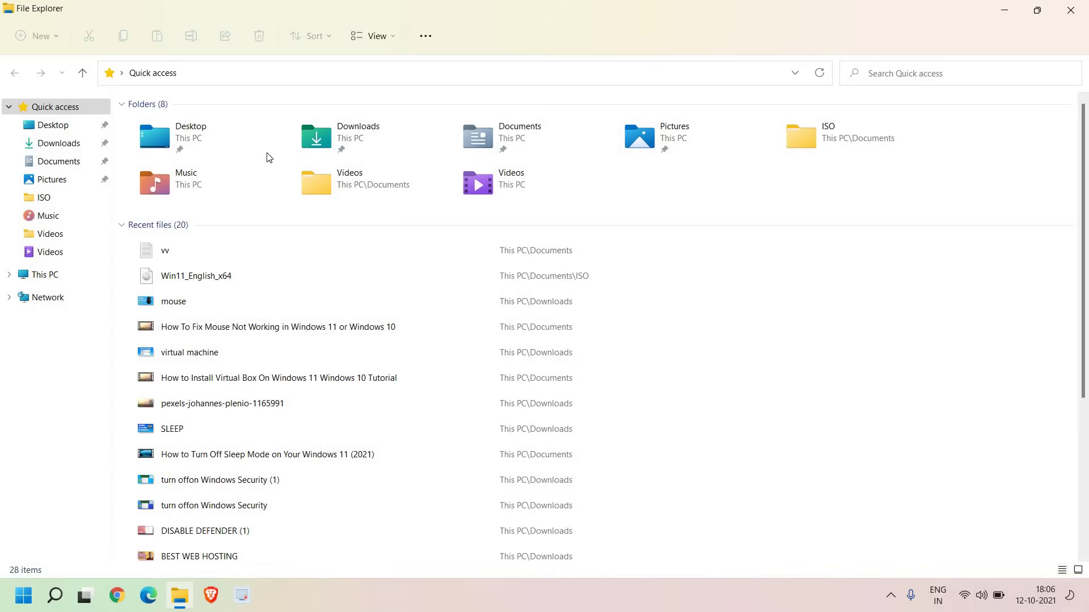
Select the Downloads, Documents and Pictures folders in Quick access.
click(347, 150)
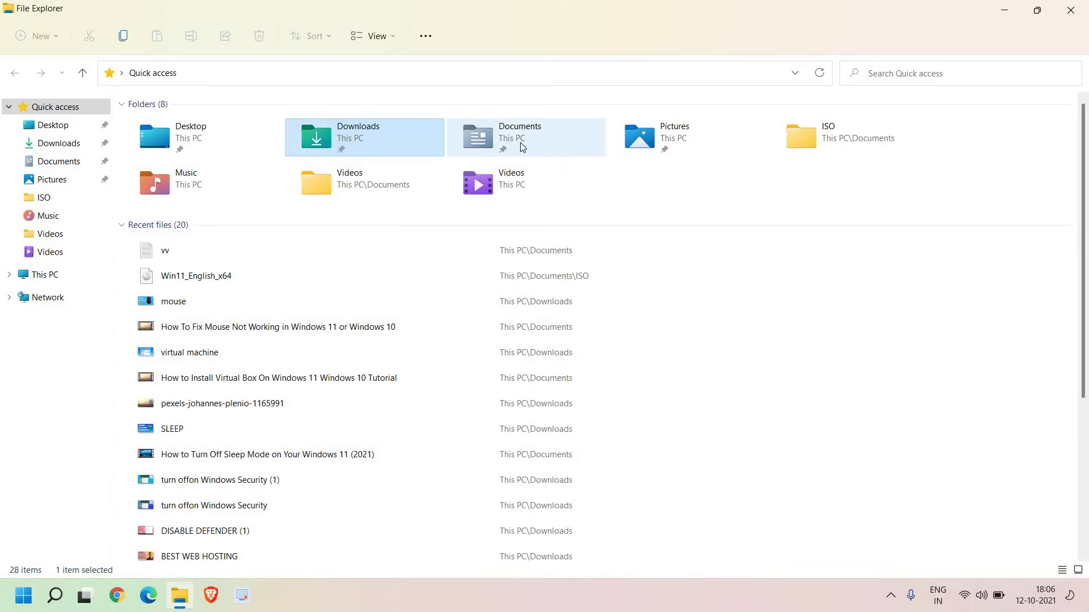
click(544, 144)
click(658, 144)
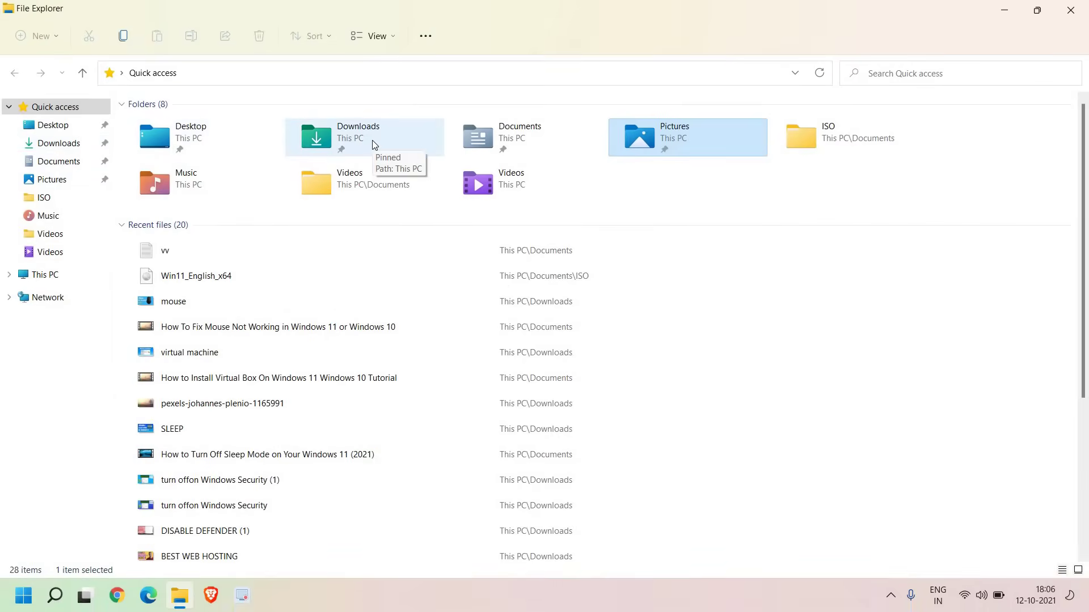
Open Downloads, sort by Size, and select the large VirtualBox installer.
double_click(372, 141)
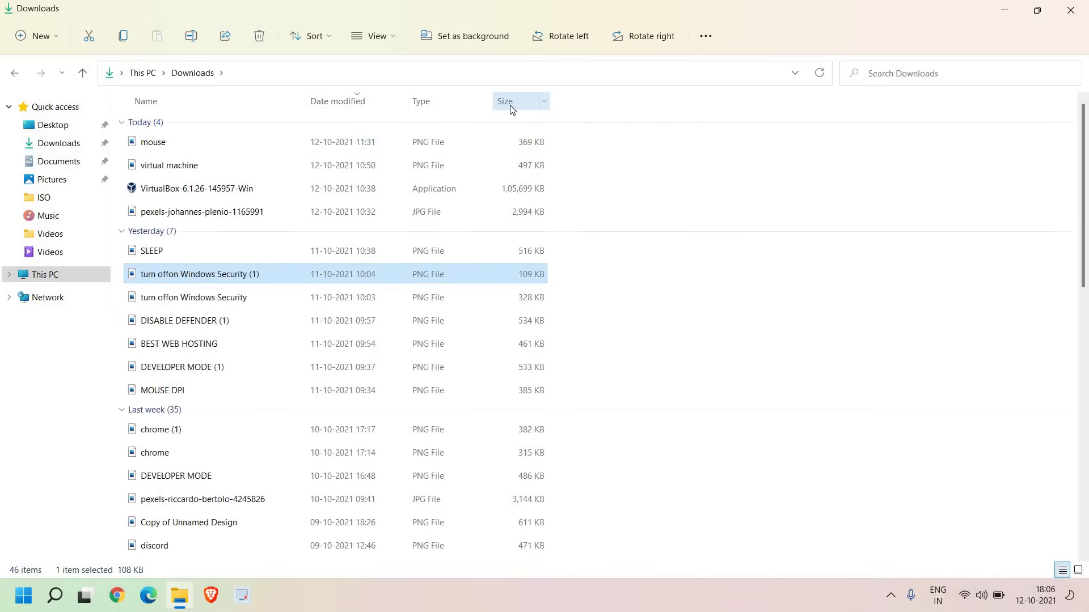
click(510, 106)
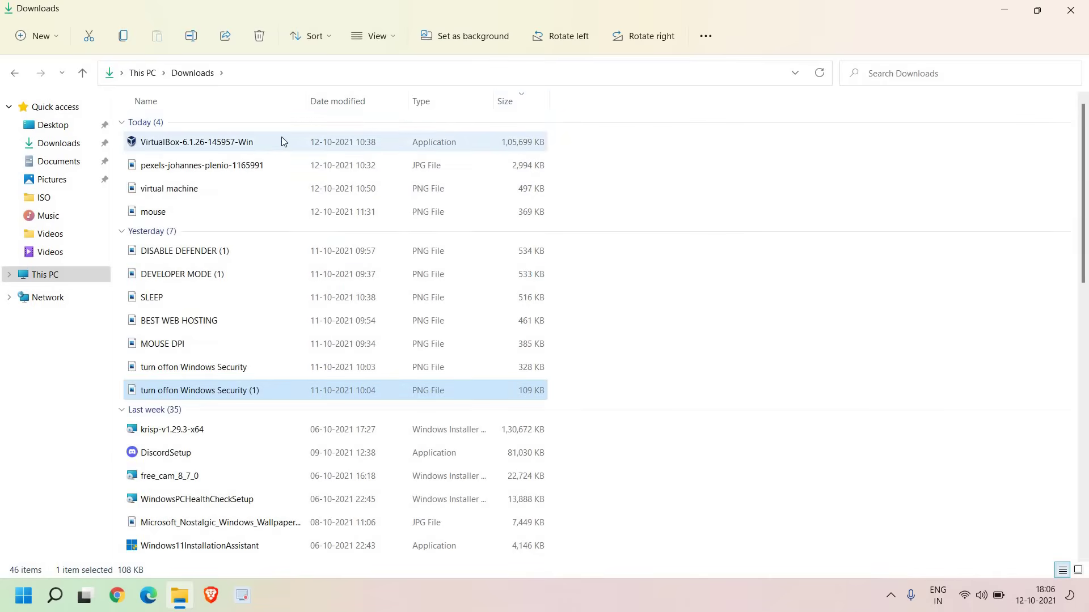
click(205, 146)
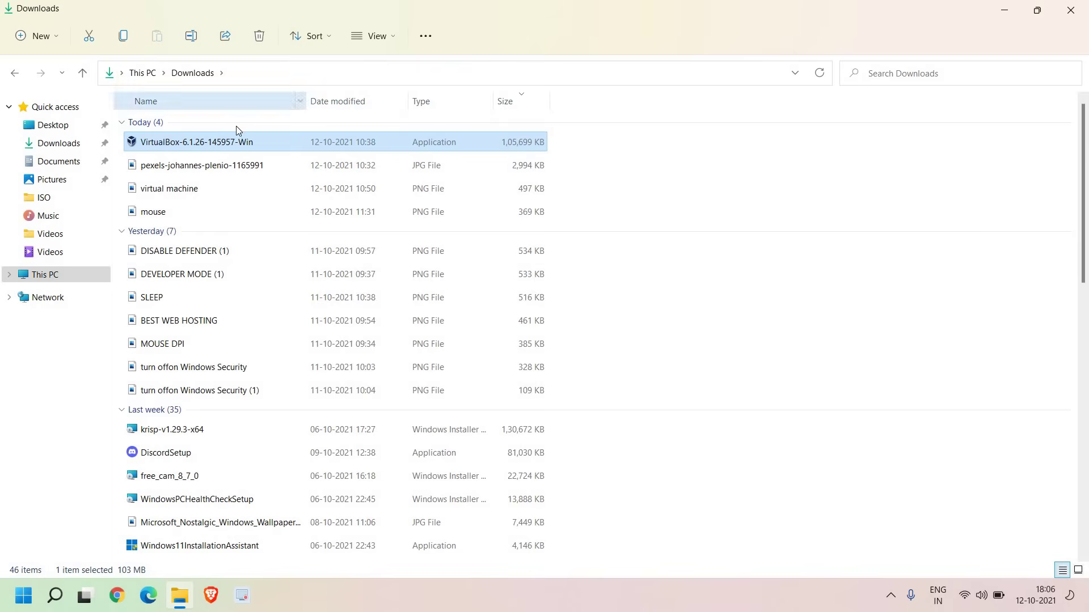
Look through the Videos and Music folders, then reopen Explorer at This PC showing drive C: space.
click(55, 238)
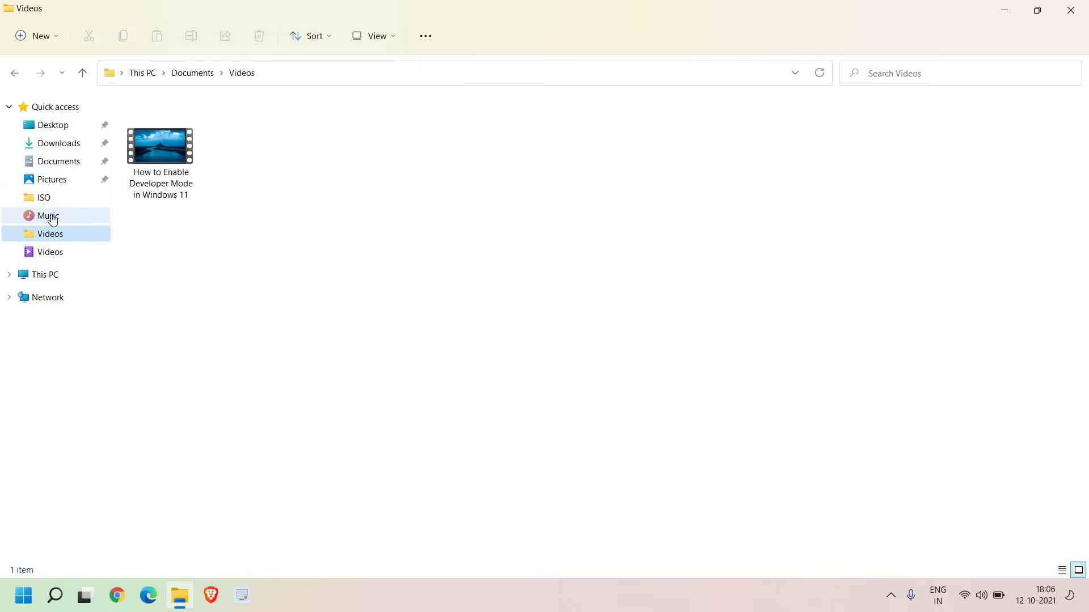
click(50, 217)
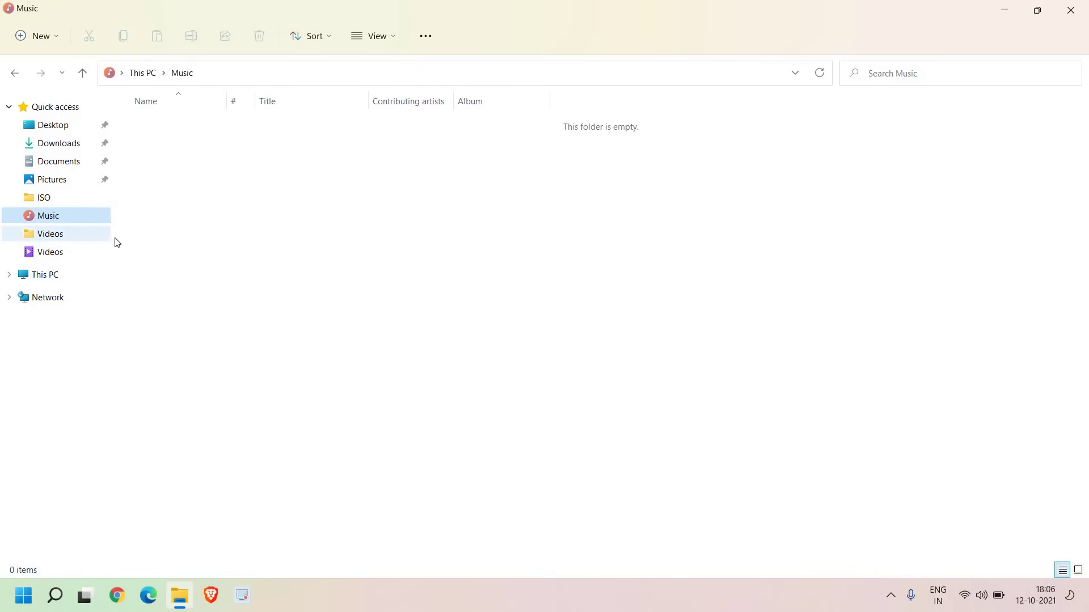
click(64, 255)
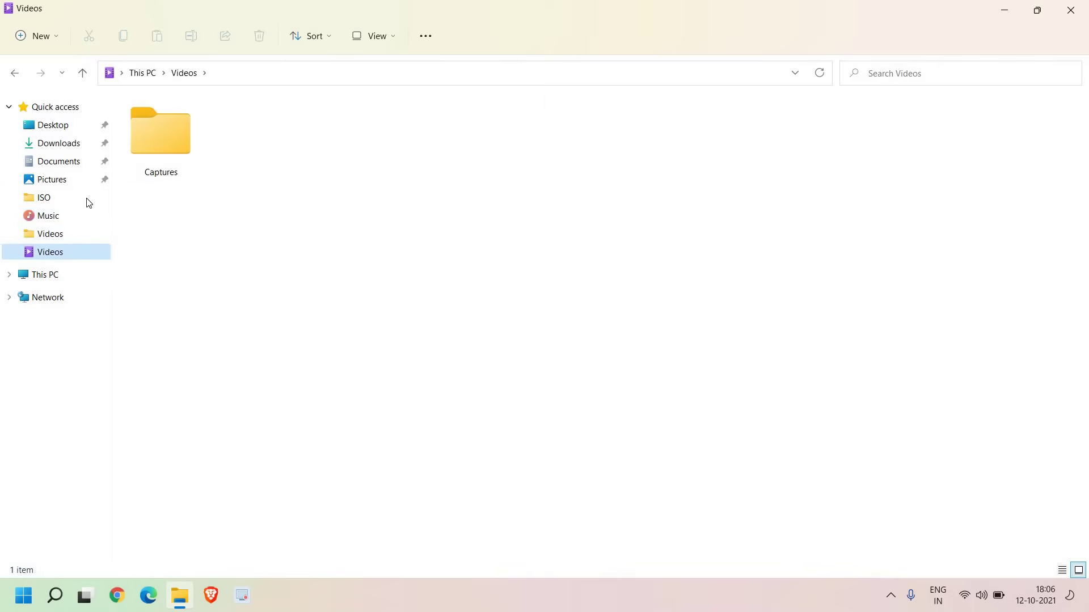
click(1059, 14)
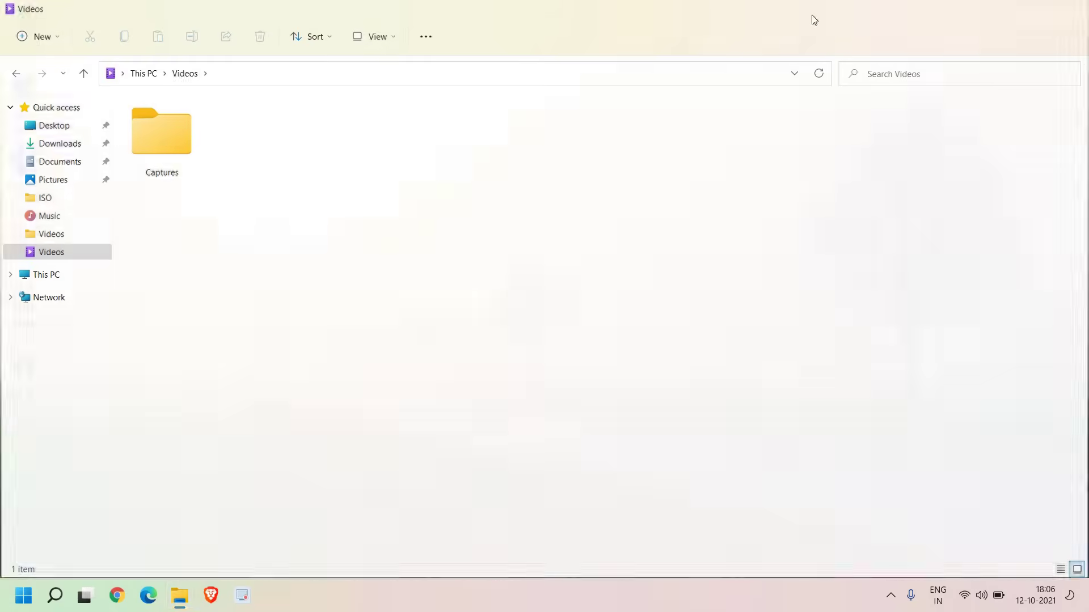
click(173, 596)
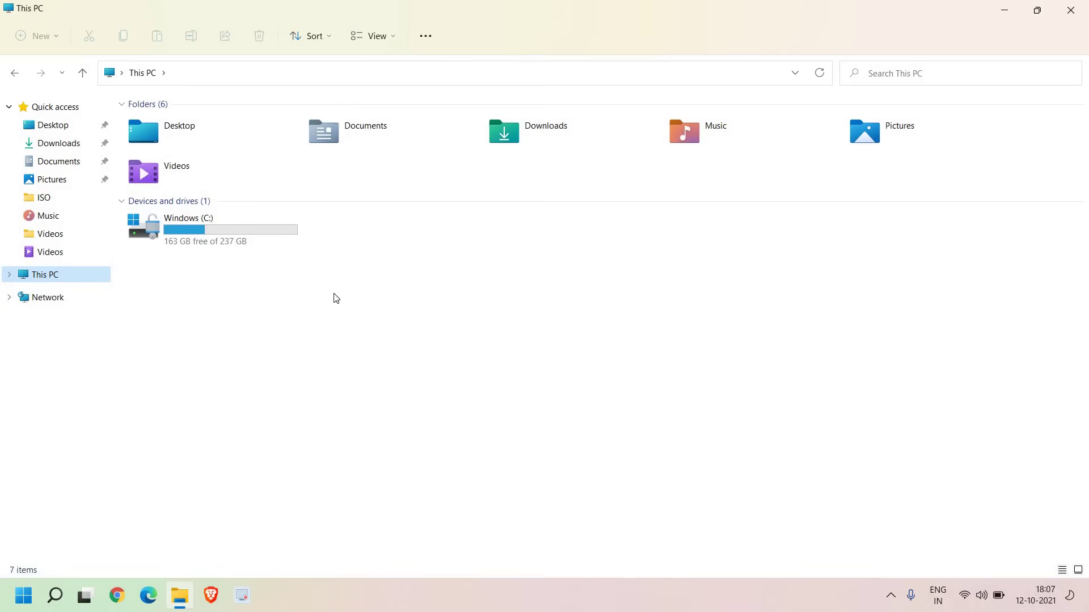